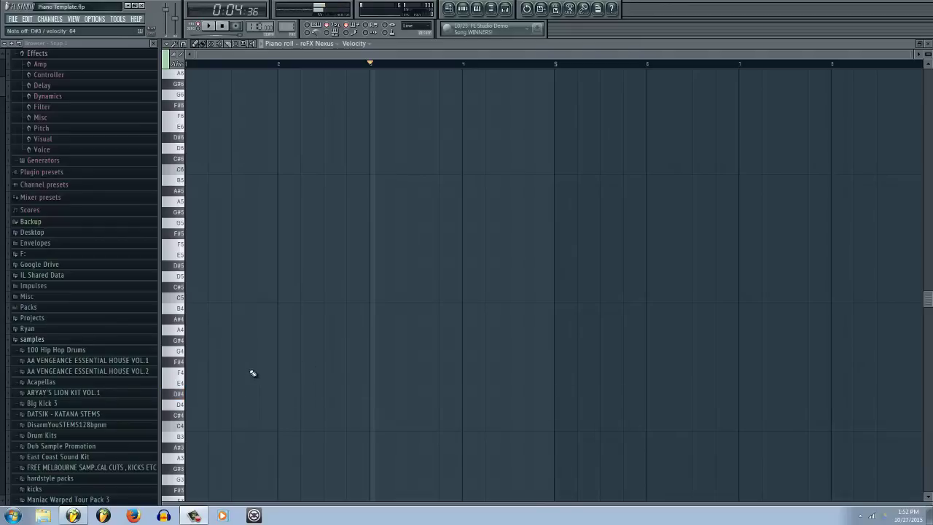
Draw D#4 and D#3 in bar 1 and copy the octave pair into bar 2 as F4 and F3
scroll(252, 358, down, 4)
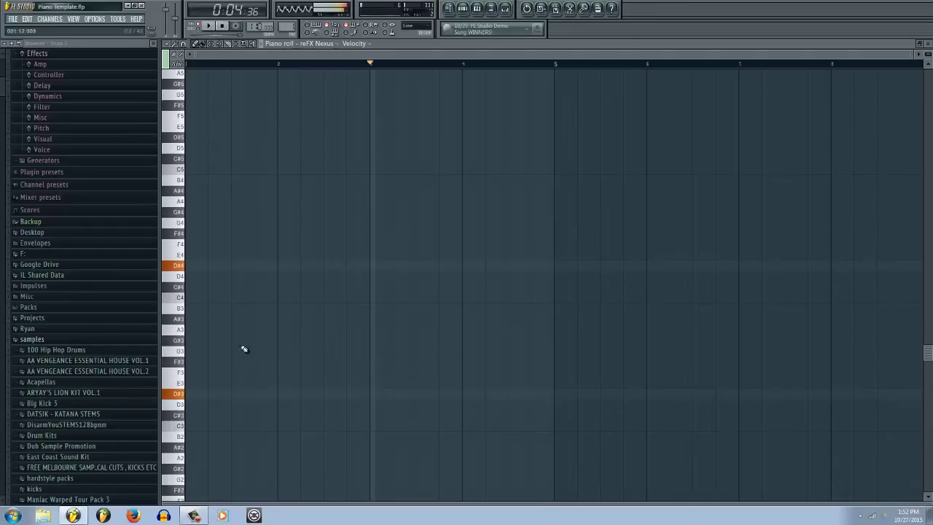
click(203, 268)
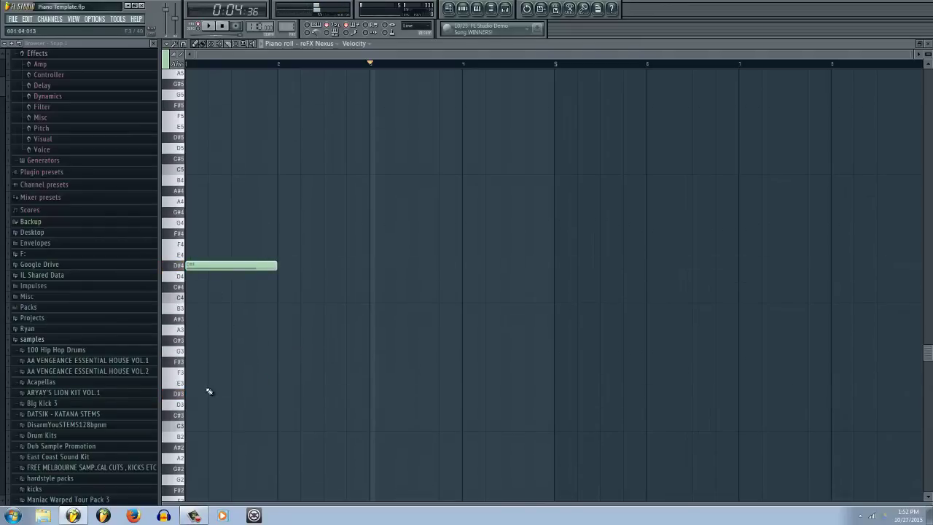
click(209, 392)
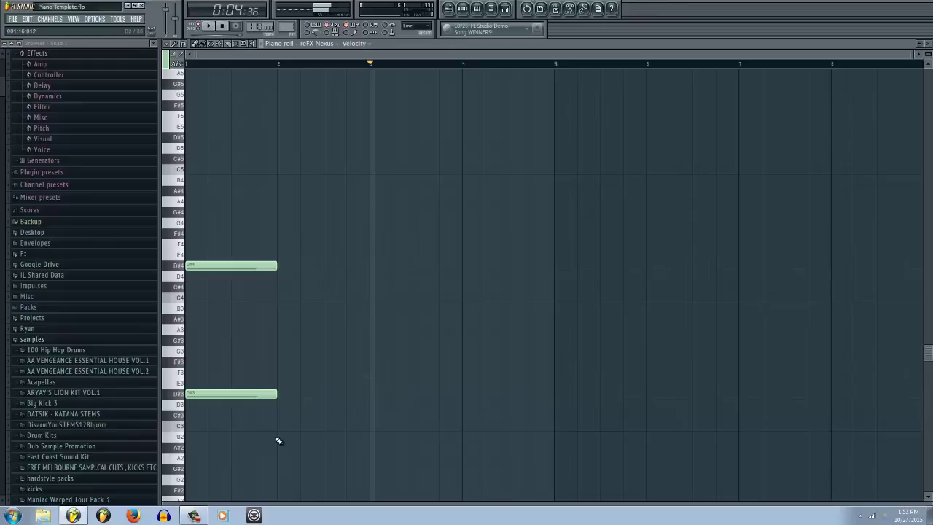
drag(277, 439, 131, 156)
drag(235, 264, 332, 241)
click(277, 328)
Copy the octave pair into bars 3 and 4, transposed to G and A#
key(Page_Up)
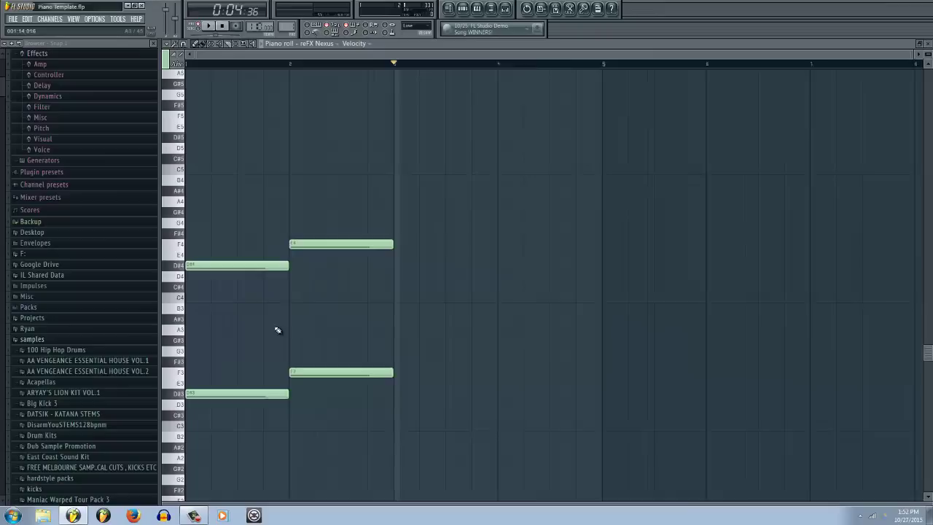
drag(372, 431, 341, 184)
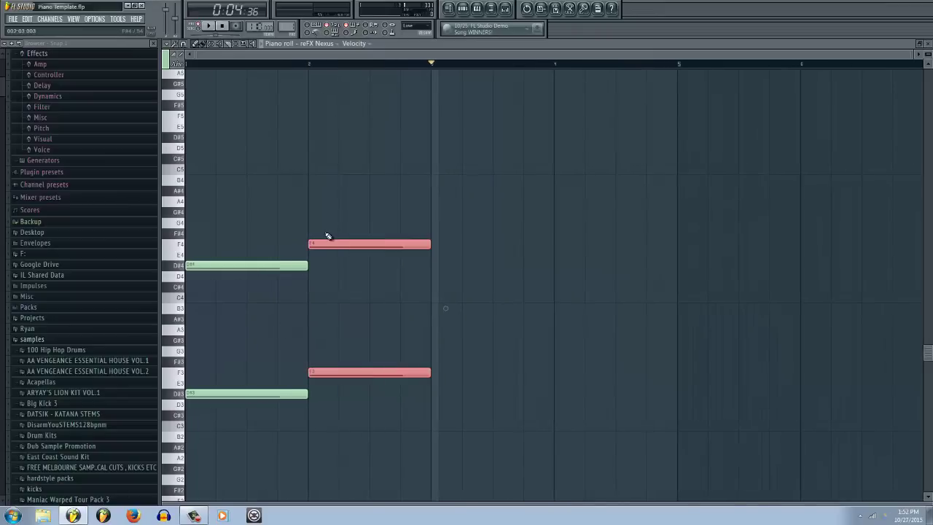
drag(321, 244, 440, 221)
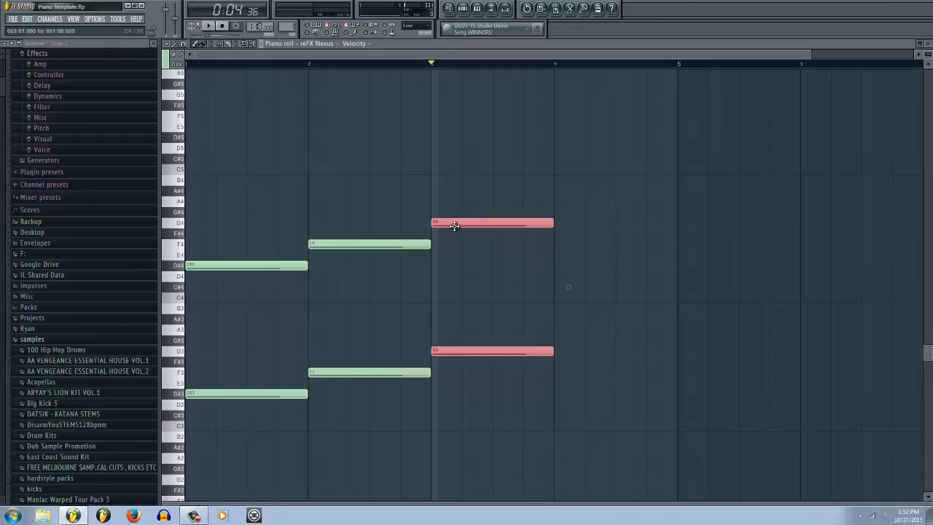
drag(454, 223, 575, 191)
click(596, 260)
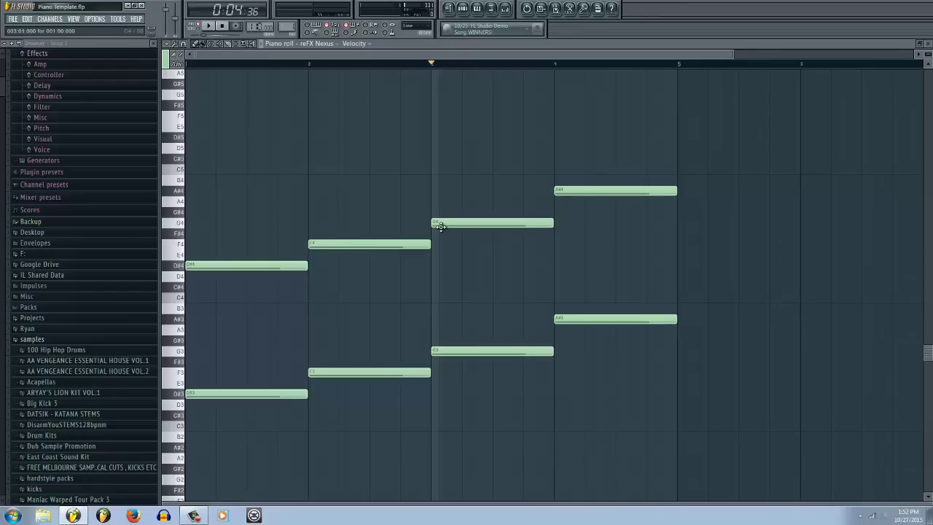
scroll(366, 404, up, 3)
scroll(366, 404, up, 2)
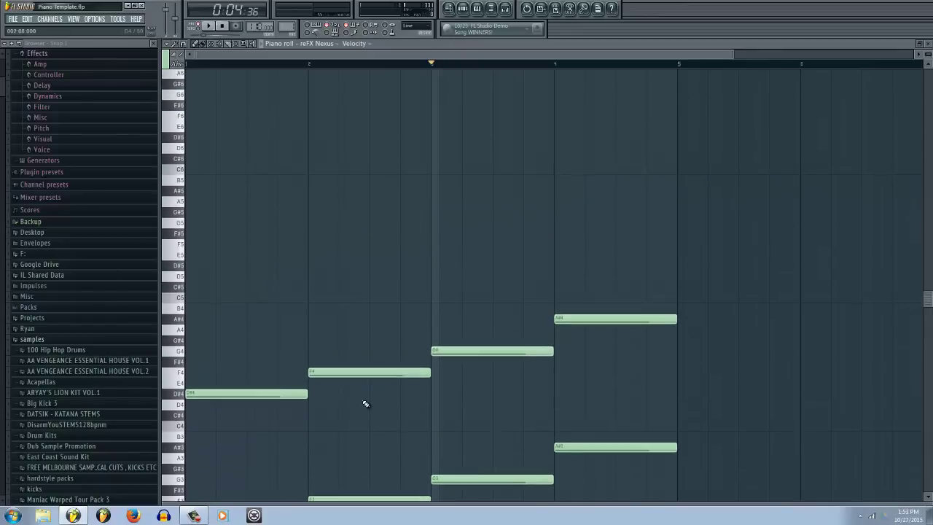
Draw a G5–A#5–D6 chord in bar 1 and an F5–A5–C6 chord in bar 2
scroll(343, 396, up, 2)
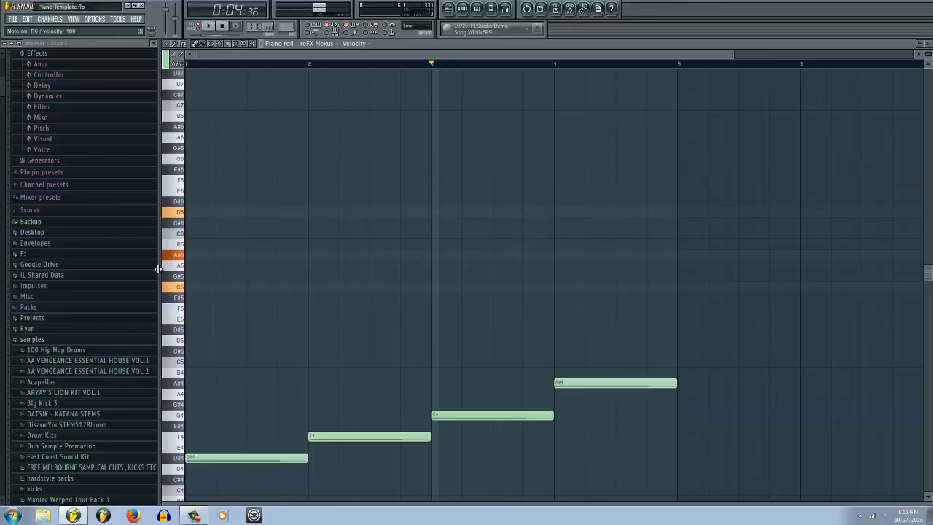
click(204, 288)
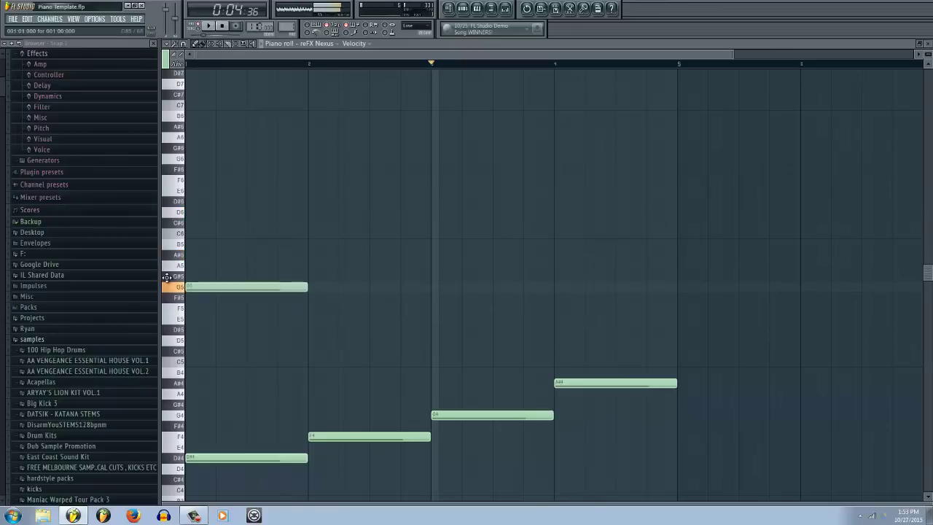
drag(205, 254, 189, 255)
click(208, 212)
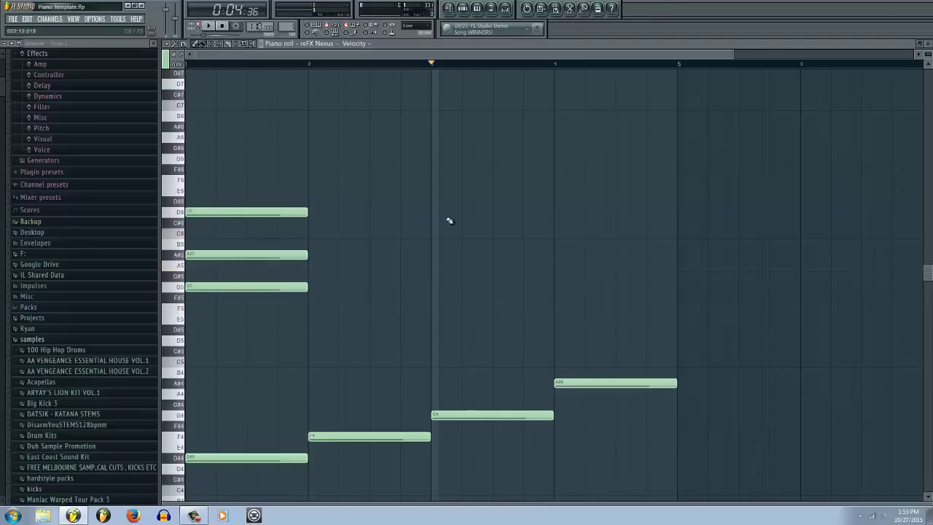
click(312, 309)
click(310, 265)
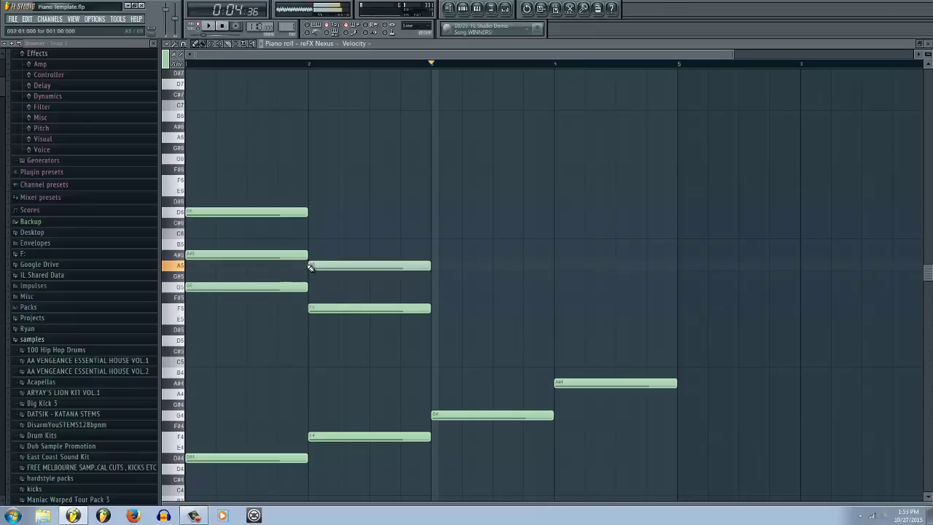
click(312, 232)
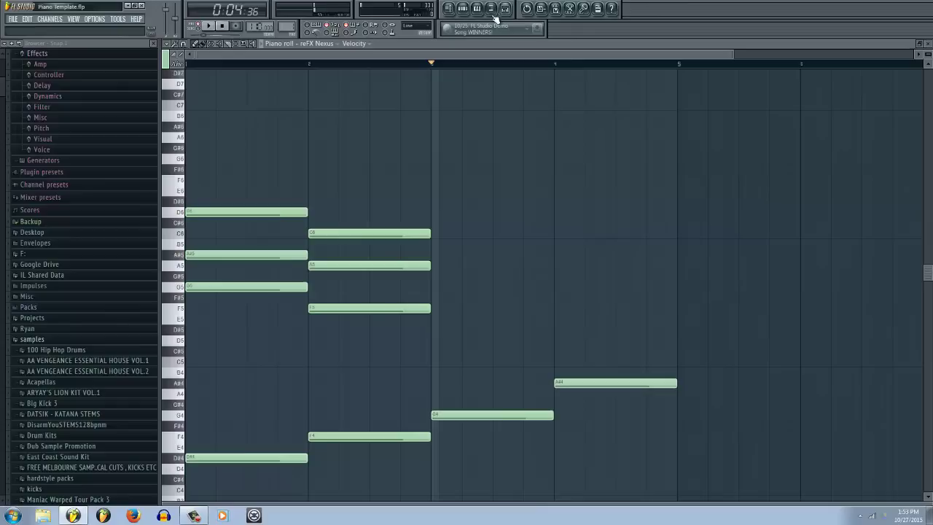
Copy the bar 1 G5–A#5–D6 chord into bar 3
drag(260, 391, 271, 208)
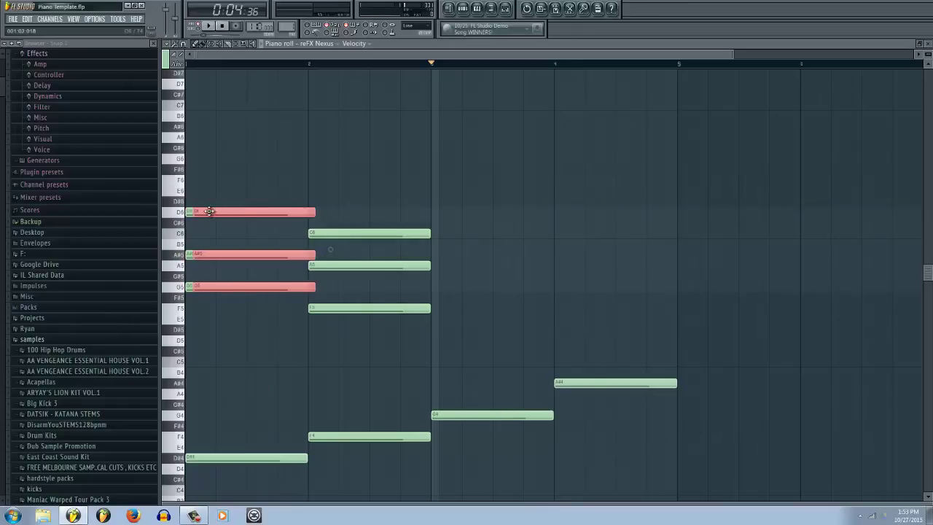
drag(195, 210, 440, 210)
click(441, 198)
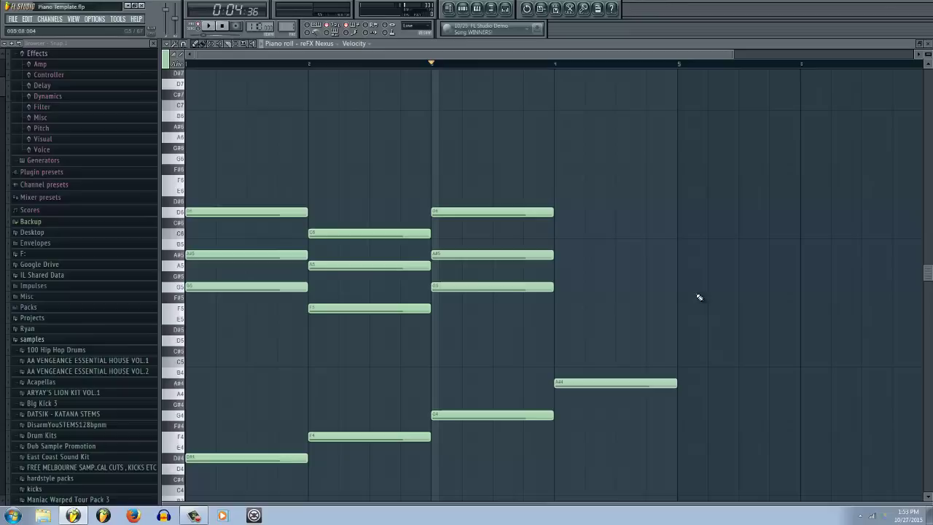
Draw three rough notes in bar 4 at A5, C6 and E6
click(565, 267)
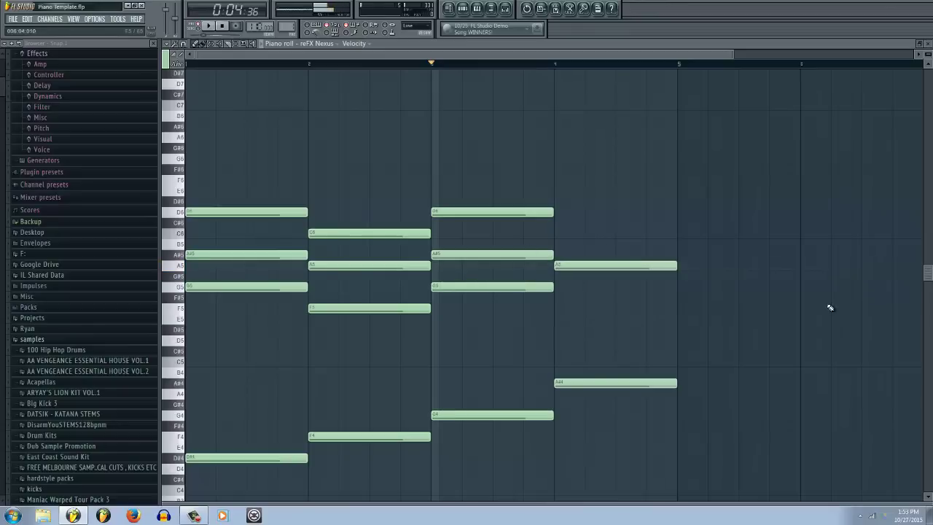
click(558, 234)
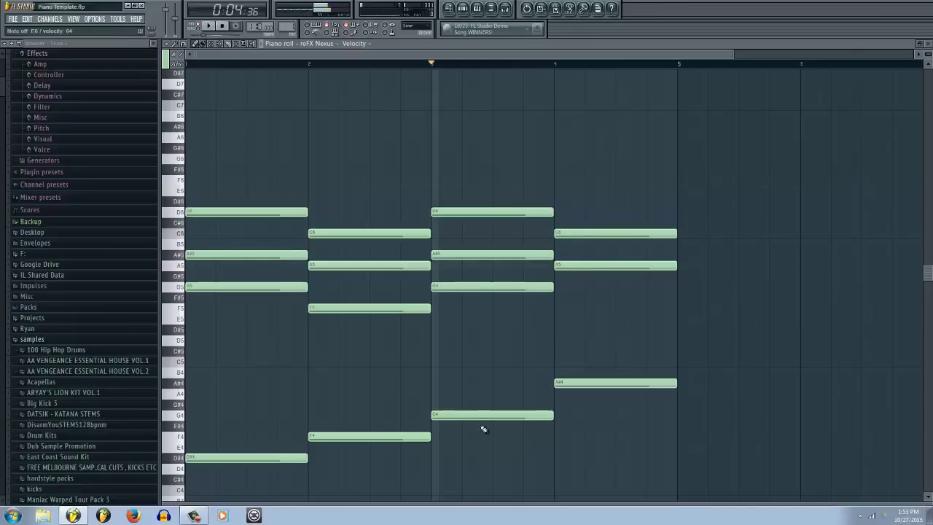
scroll(600, 327, up, 3)
click(555, 213)
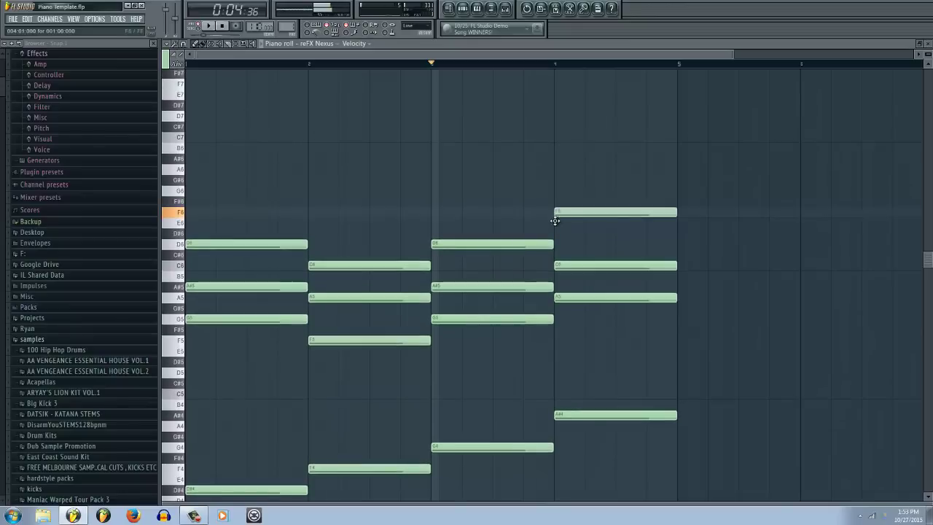
drag(555, 213, 569, 231)
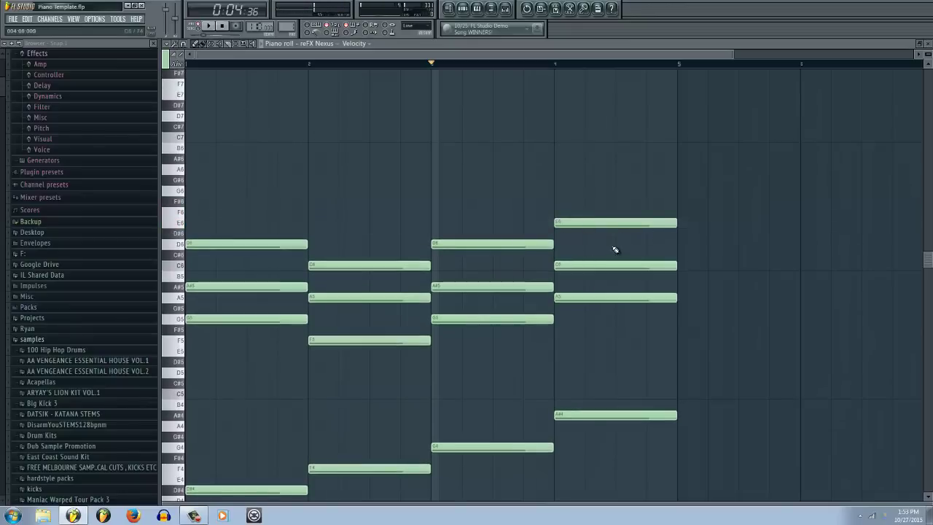
click(605, 223)
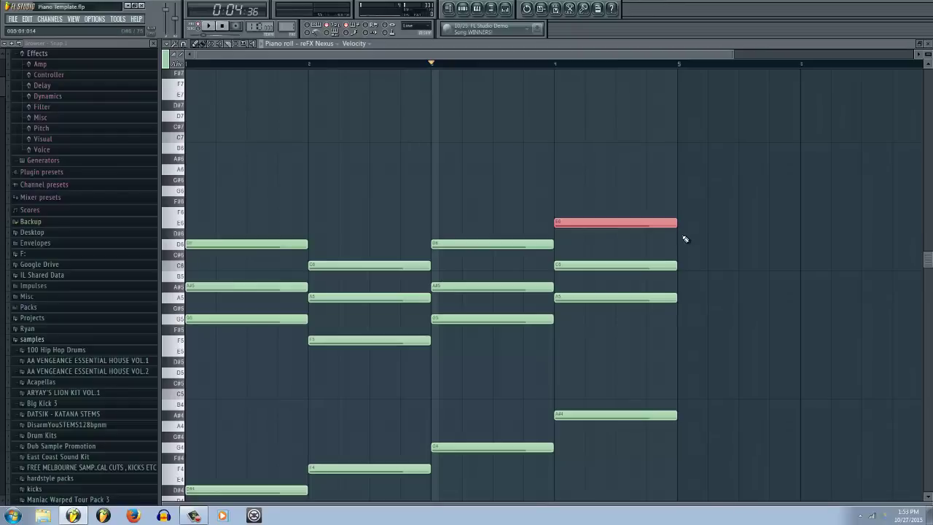
scroll(685, 239, down, 4)
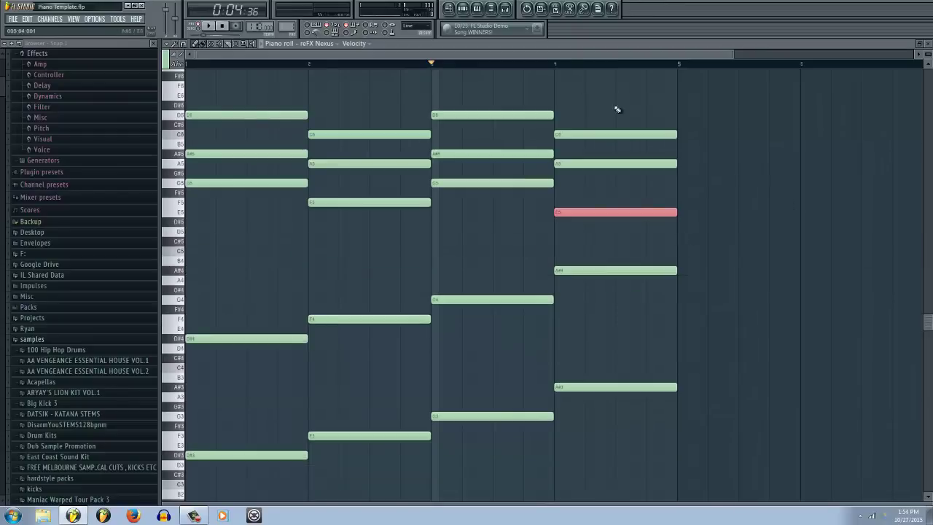
Play from bar 4 and retune its three notes to F5, A#5 and D6
click(555, 65)
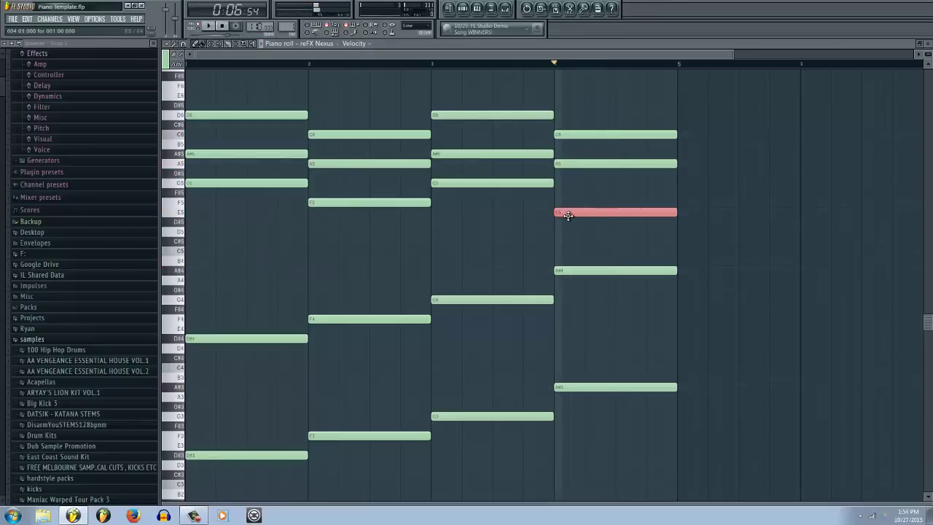
drag(564, 212, 565, 203)
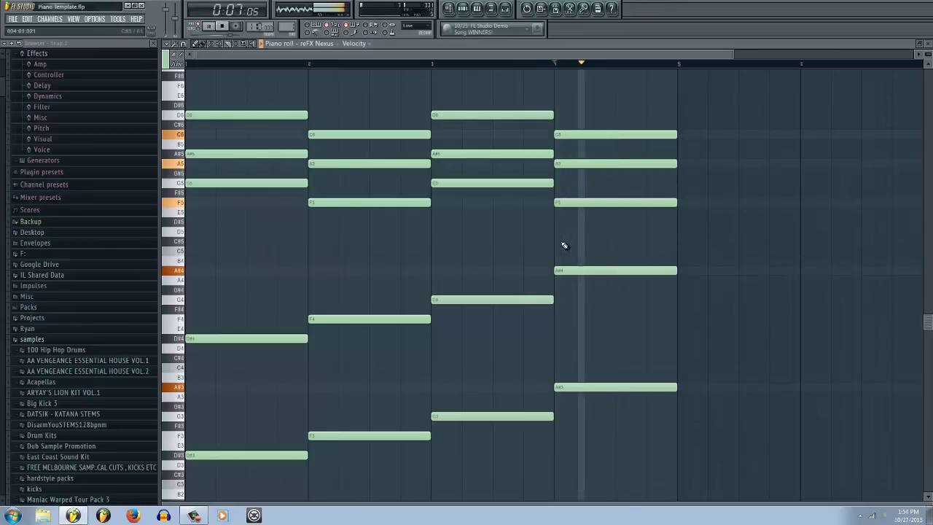
key(space)
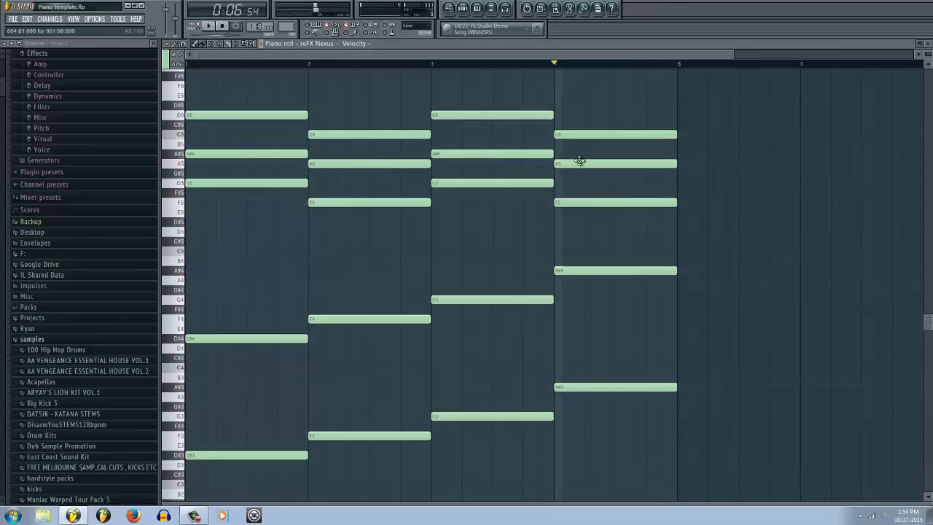
drag(578, 162, 588, 125)
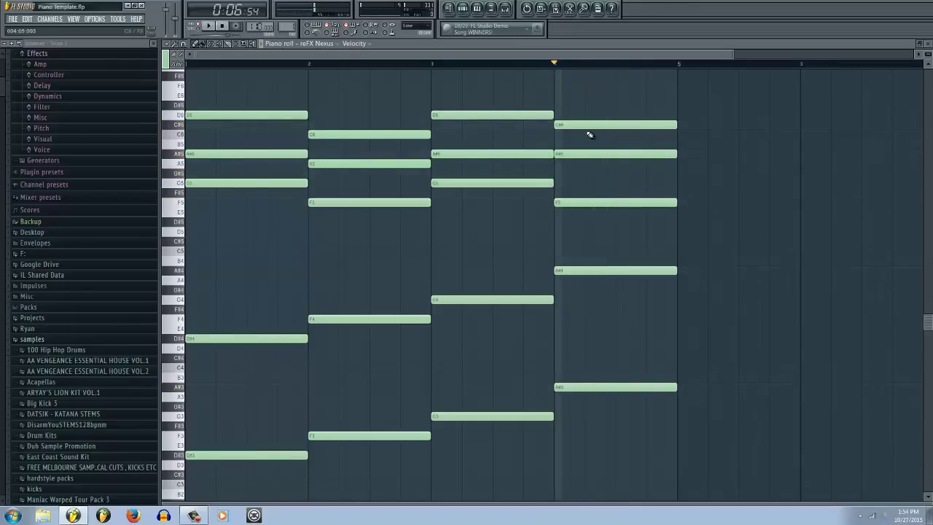
drag(580, 124, 587, 112)
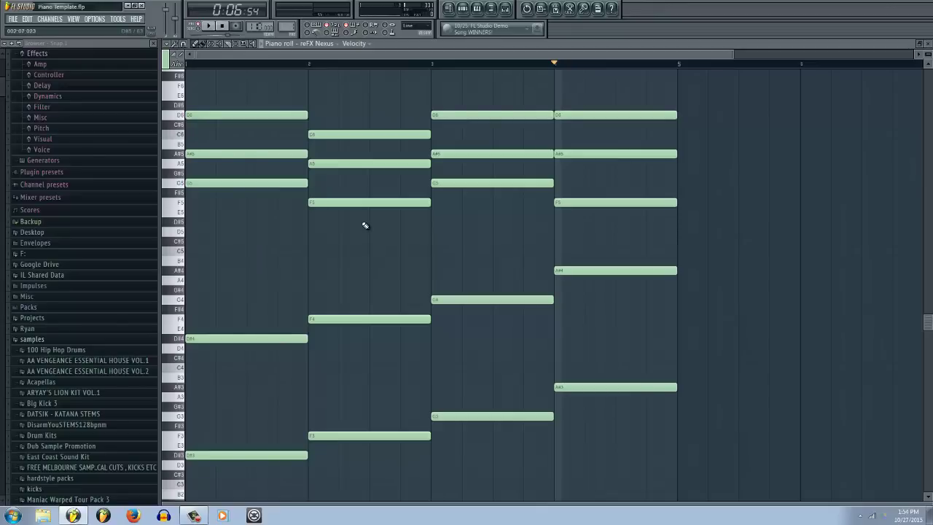
key(space)
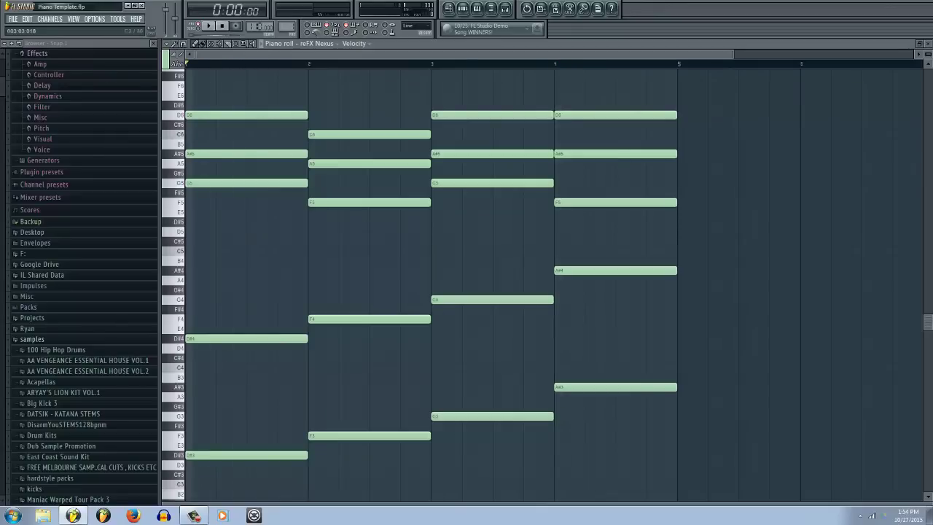
scroll(447, 501, down, 1)
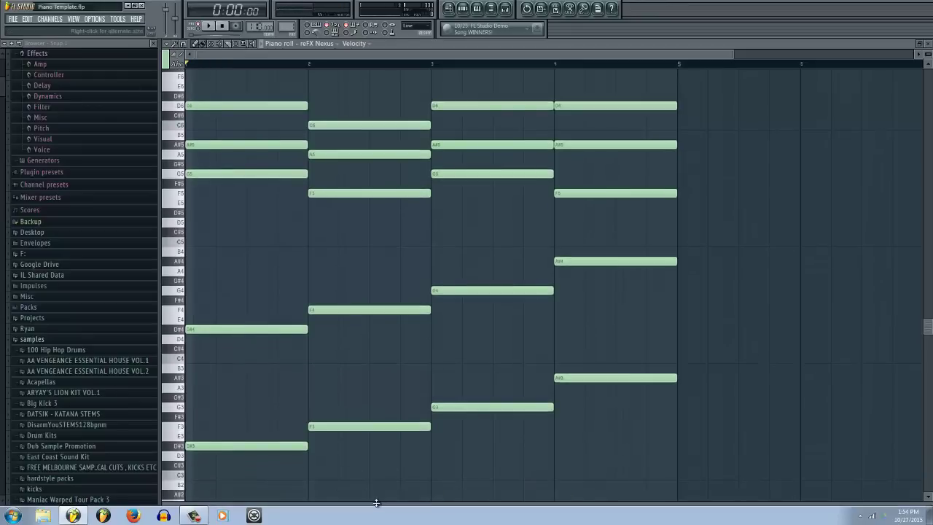
drag(376, 502, 364, 167)
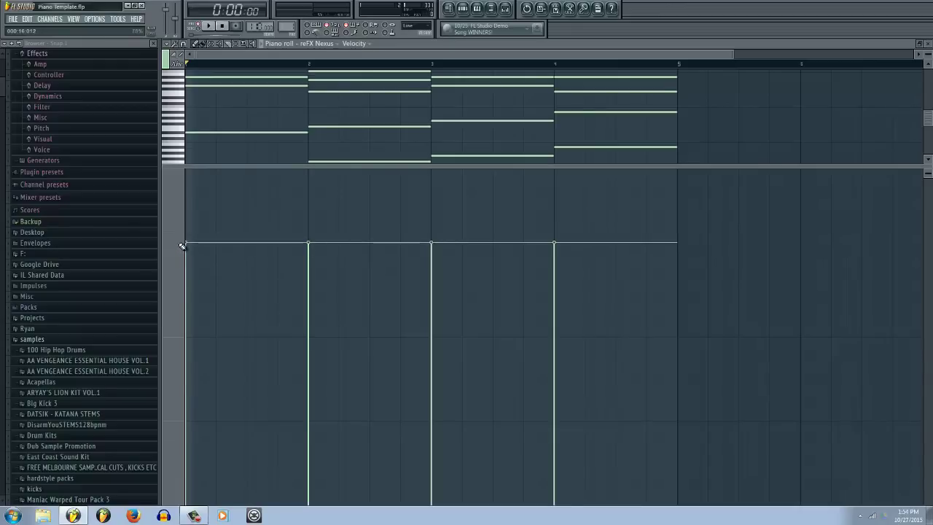
drag(405, 168, 423, 357)
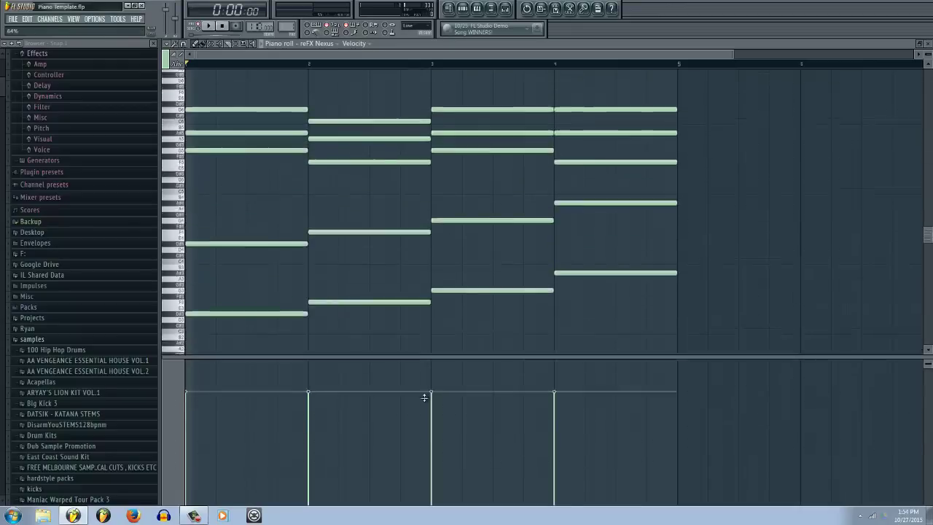
drag(424, 397, 434, 522)
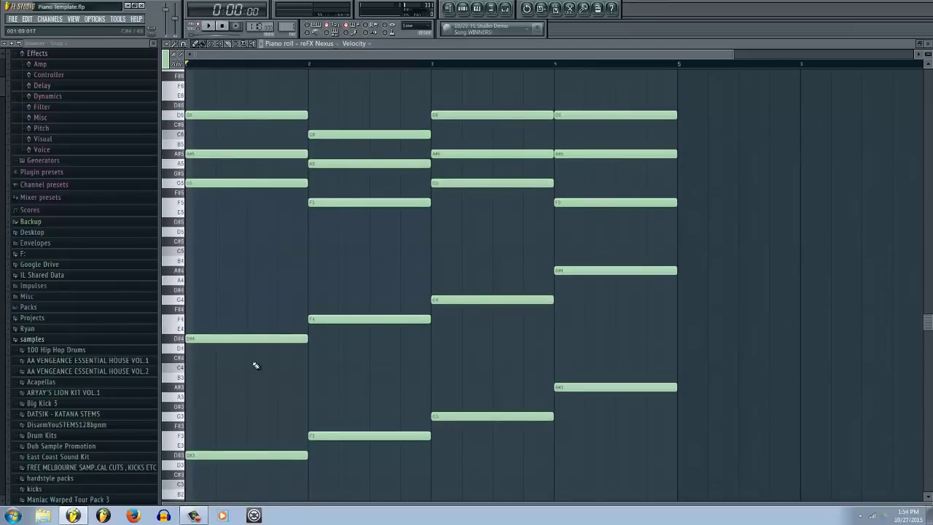
Delay bar 1's D#4, G5 and D6 starts, trimming their ends back to bar 2
drag(204, 343, 218, 340)
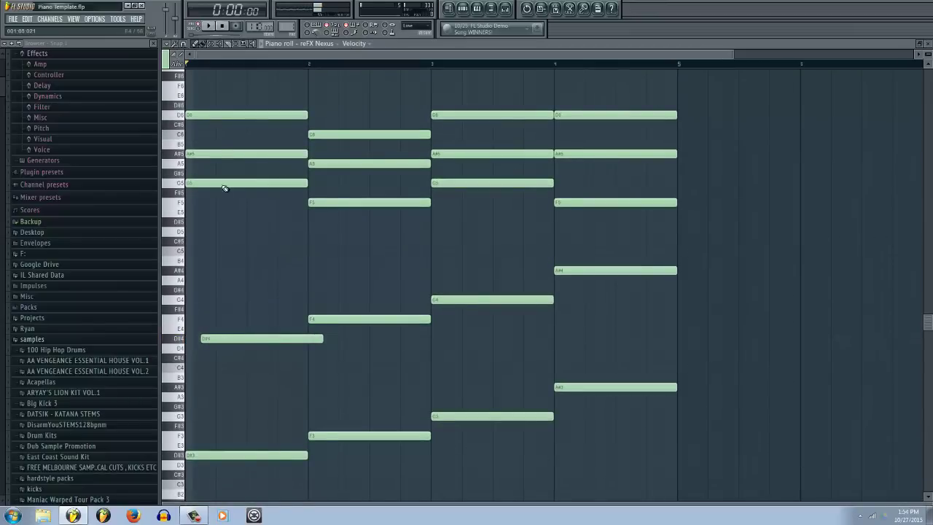
drag(317, 339, 304, 339)
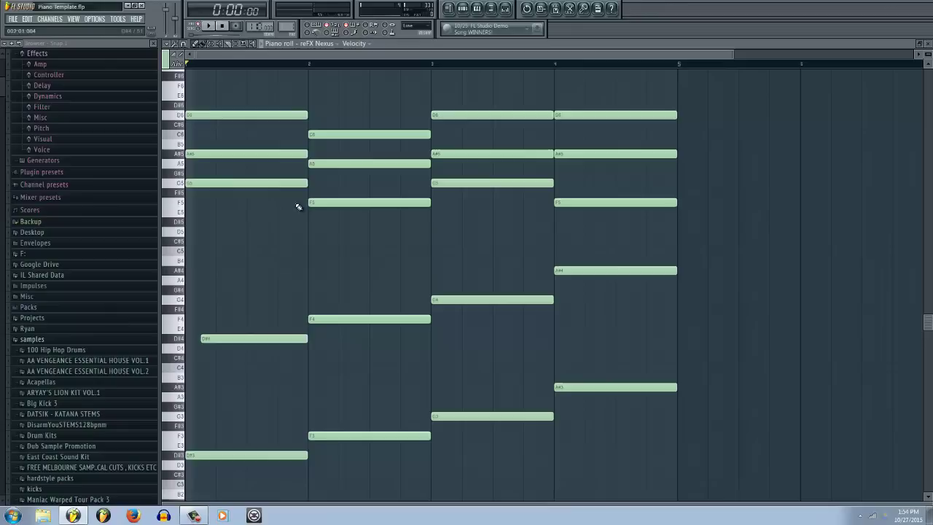
drag(222, 182, 294, 153)
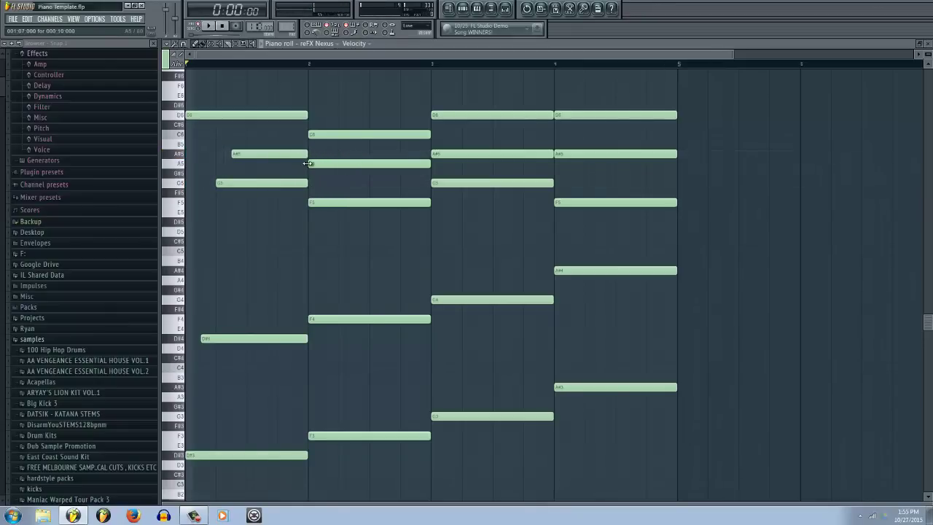
drag(224, 115, 279, 116)
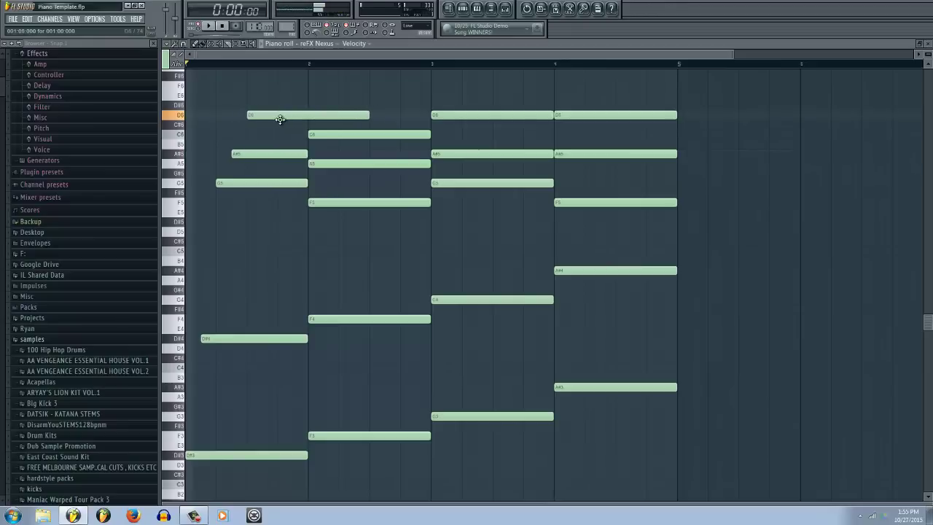
key(space)
key(space)
drag(348, 118, 314, 117)
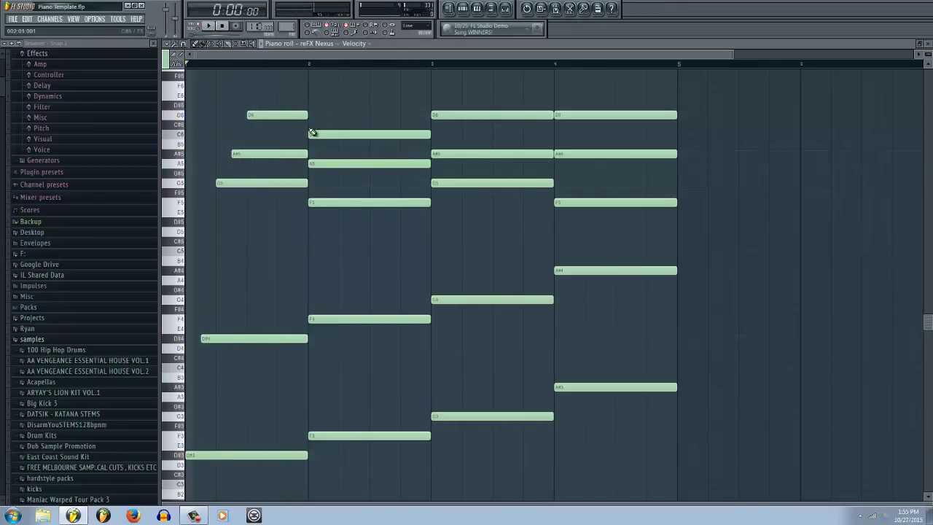
Offset bar 2's F4, F5, A5 and C6 later, keeping A5 ending at bar 3
drag(333, 321, 349, 320)
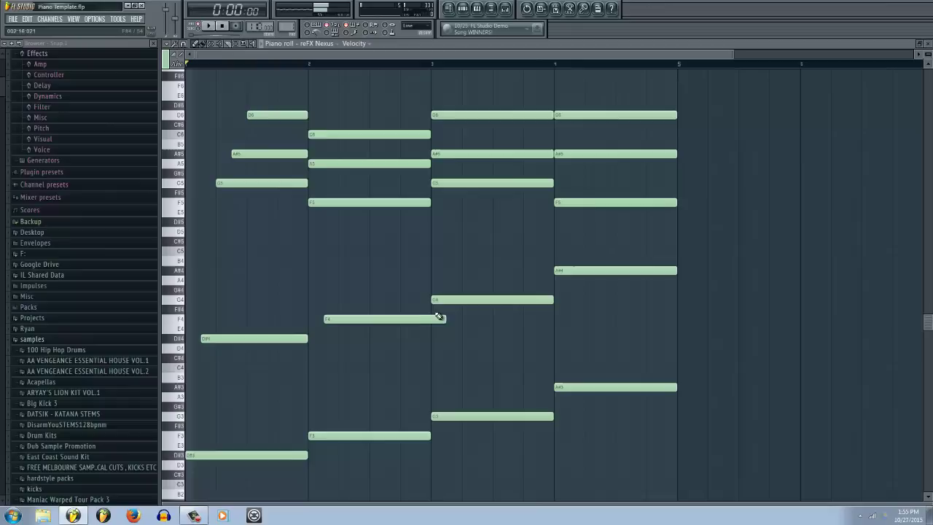
drag(370, 203, 400, 203)
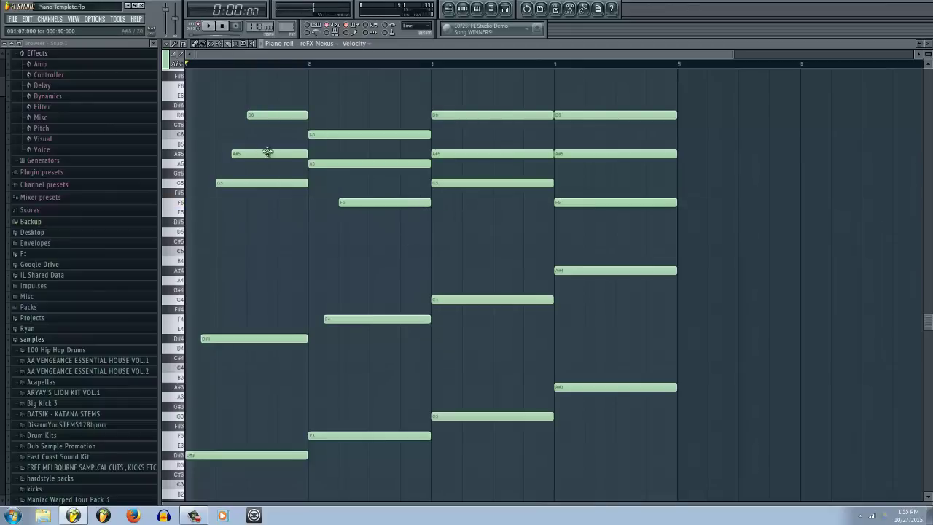
drag(334, 163, 375, 165)
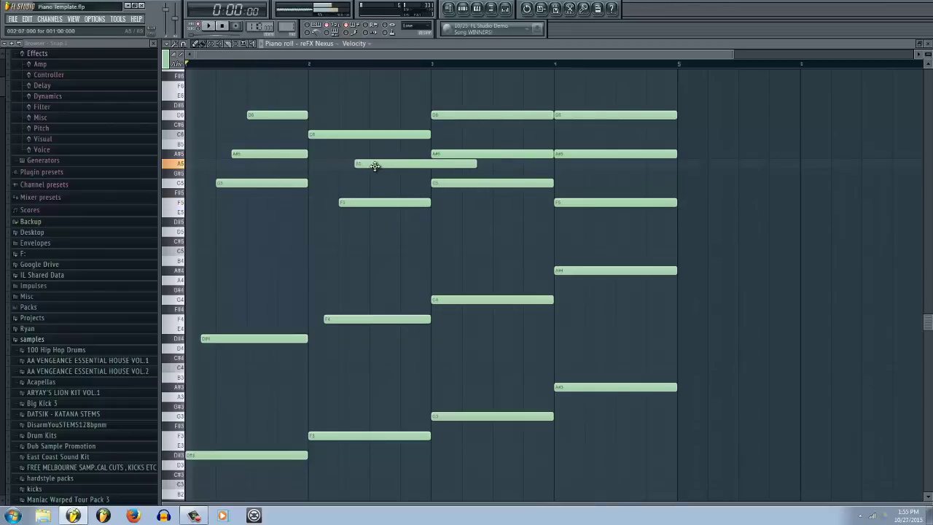
drag(475, 170, 442, 167)
drag(392, 134, 437, 134)
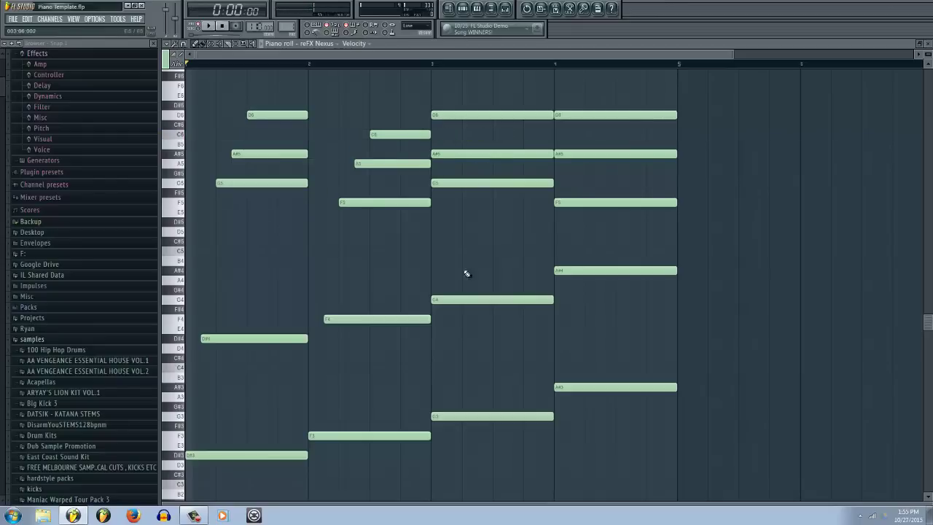
Stagger bar 3's G4, G5, A#5 and D6 later, with D6 ending at bar 4
drag(502, 300, 512, 300)
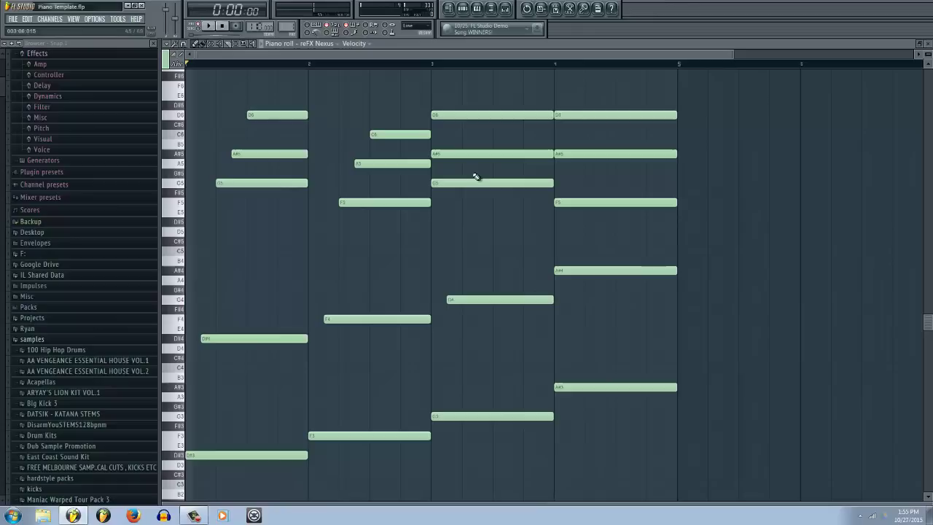
drag(474, 181, 505, 182)
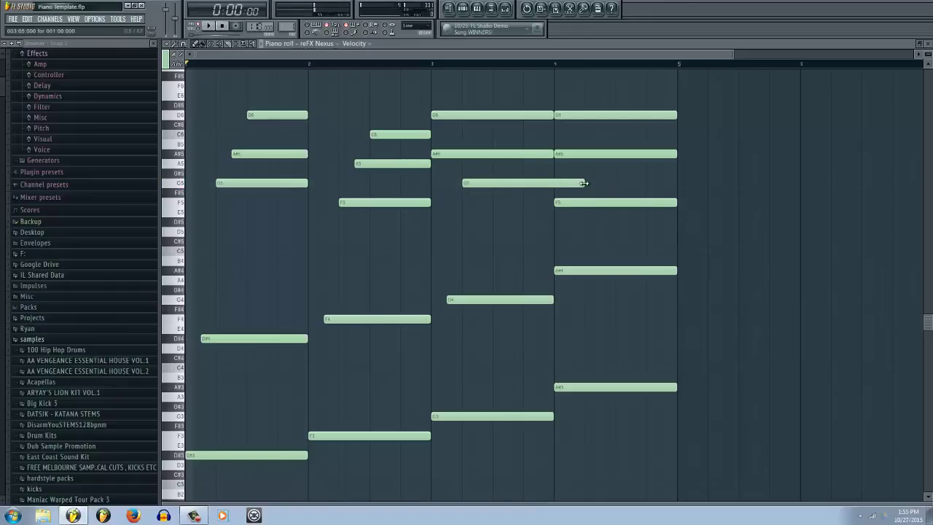
drag(505, 158, 527, 152)
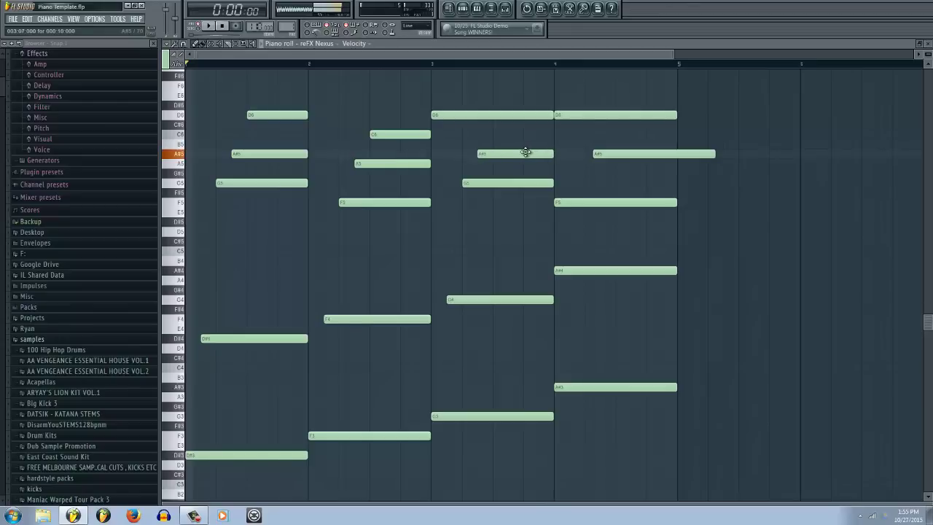
drag(473, 115, 535, 115)
drag(623, 115, 690, 115)
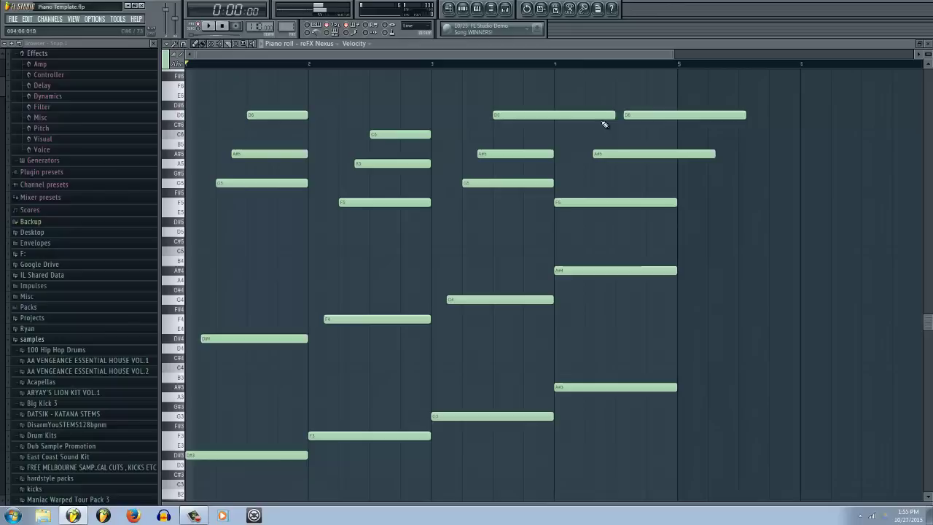
drag(614, 114, 552, 127)
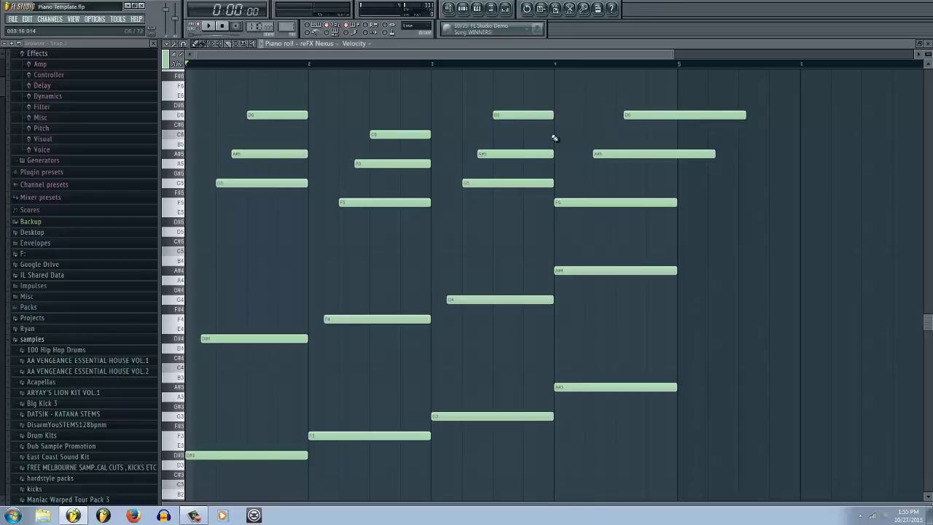
Stagger bar 4's A#4, F5, A#5 and D6, trimming them to end at bar 5
drag(578, 273, 590, 271)
drag(612, 205, 626, 202)
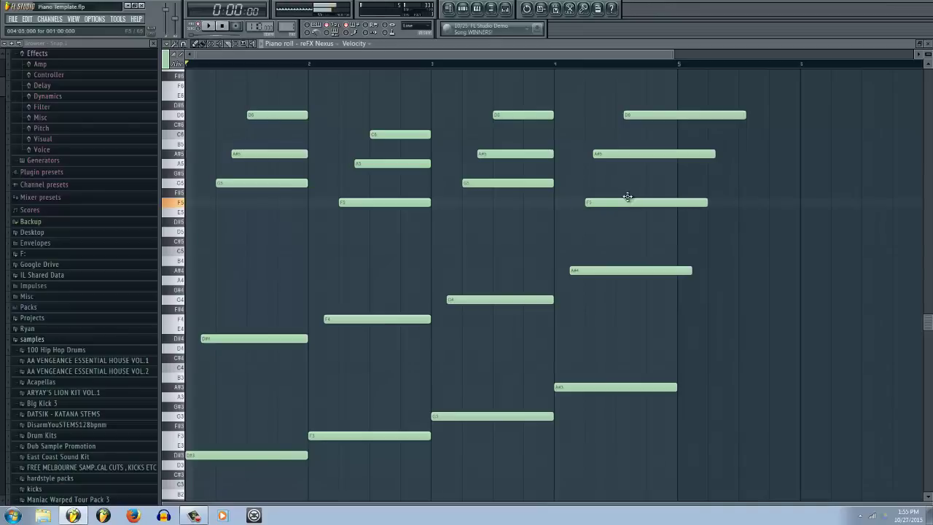
drag(618, 153, 626, 154)
click(638, 116)
drag(638, 117, 630, 117)
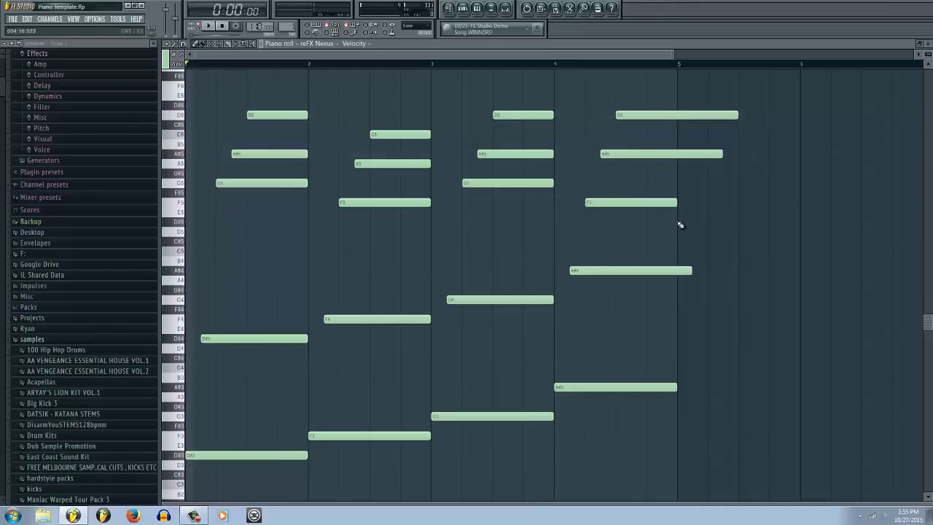
drag(675, 168, 661, 169)
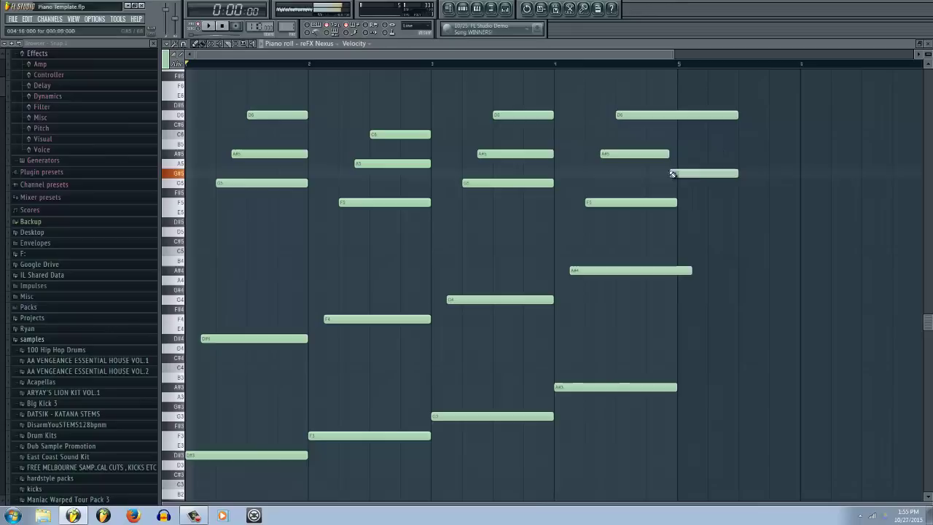
drag(727, 116, 671, 134)
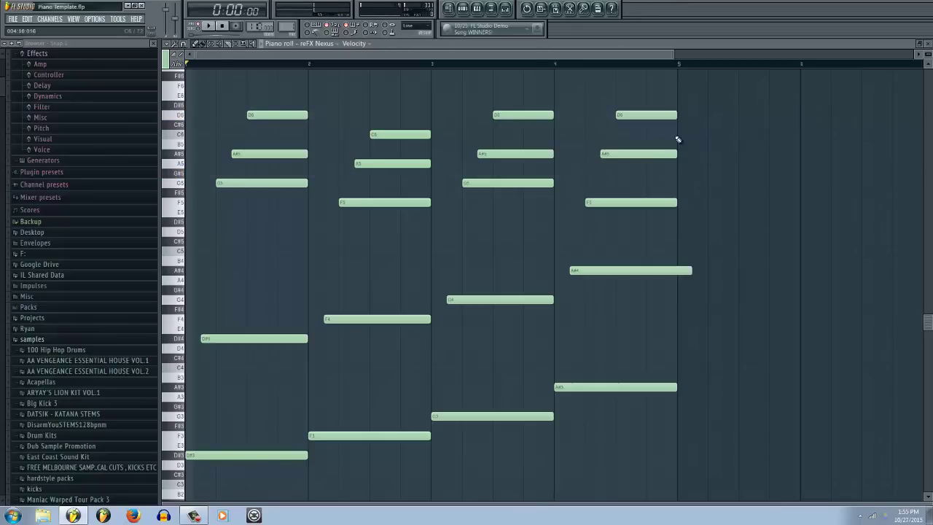
drag(678, 276, 673, 277)
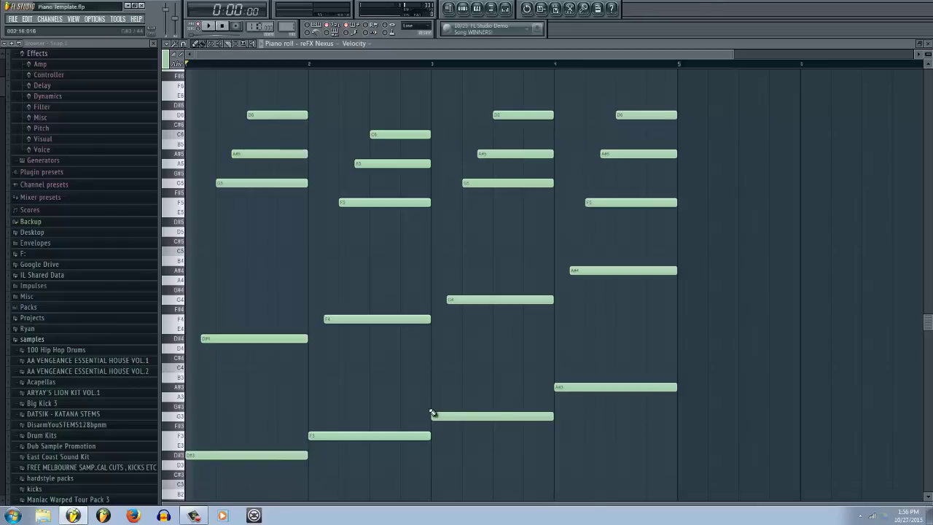
key(space)
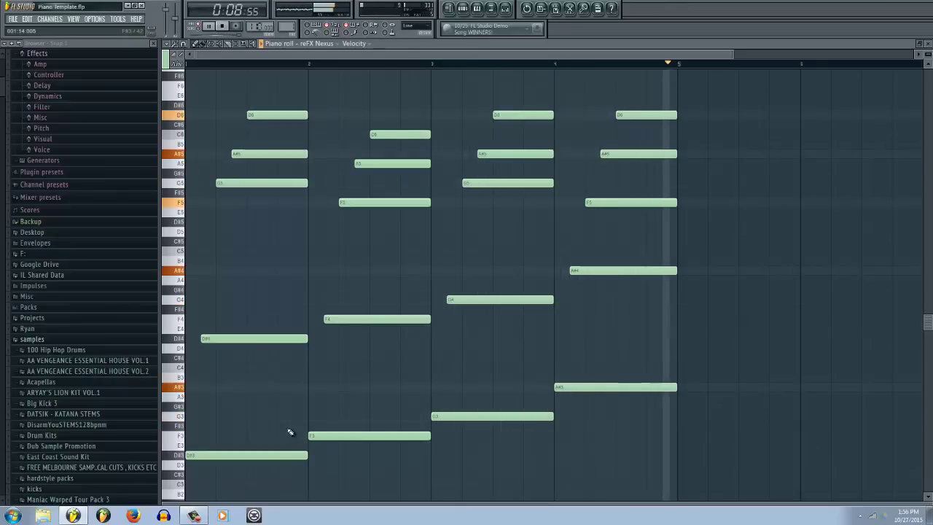
key(space)
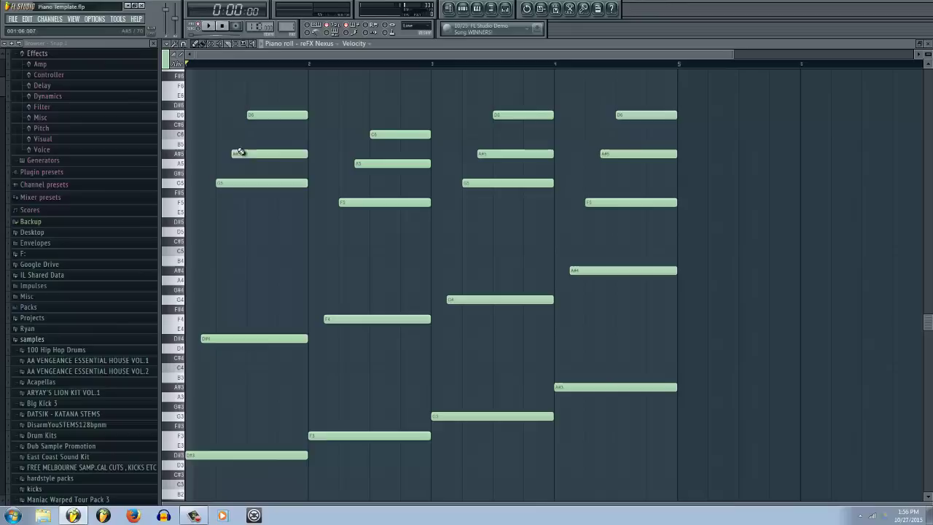
Add a short C6 fill note, nudge it slightly later, and audition it
click(264, 135)
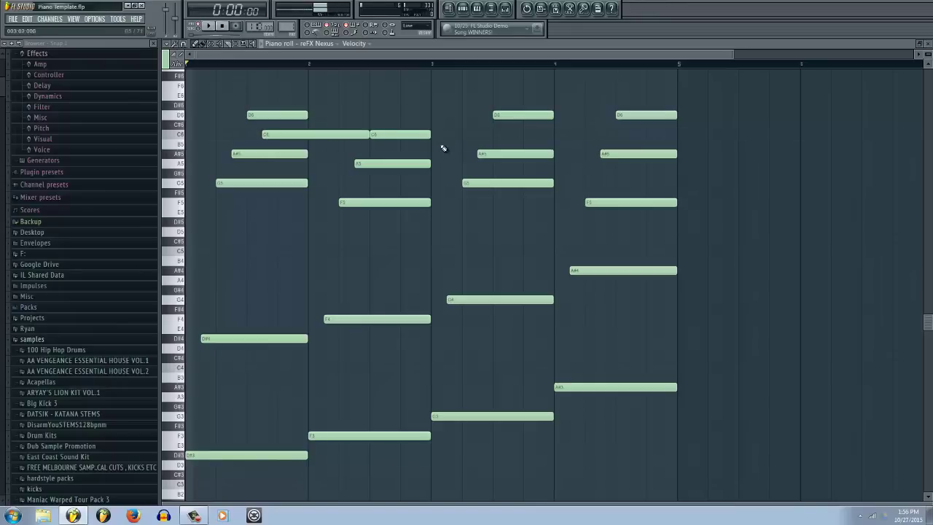
right_click(361, 140)
click(381, 135)
click(279, 141)
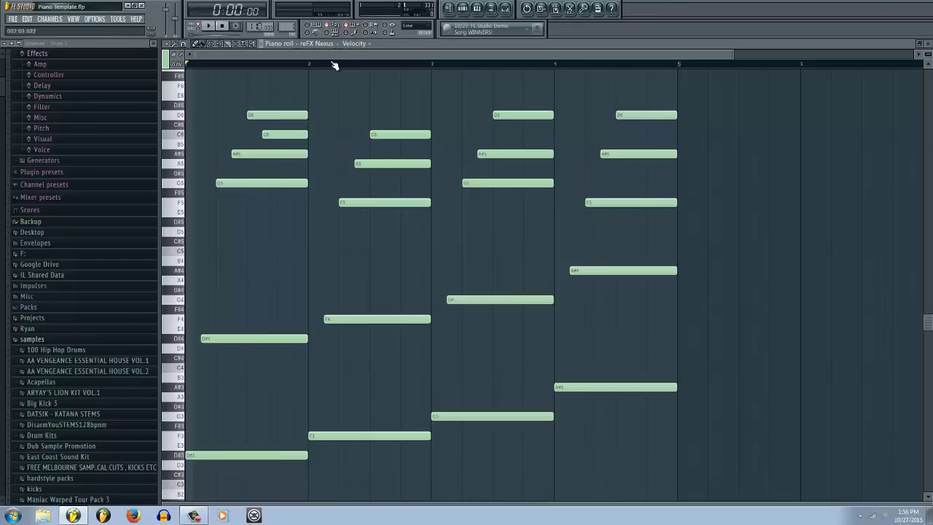
drag(281, 133, 283, 135)
key(space)
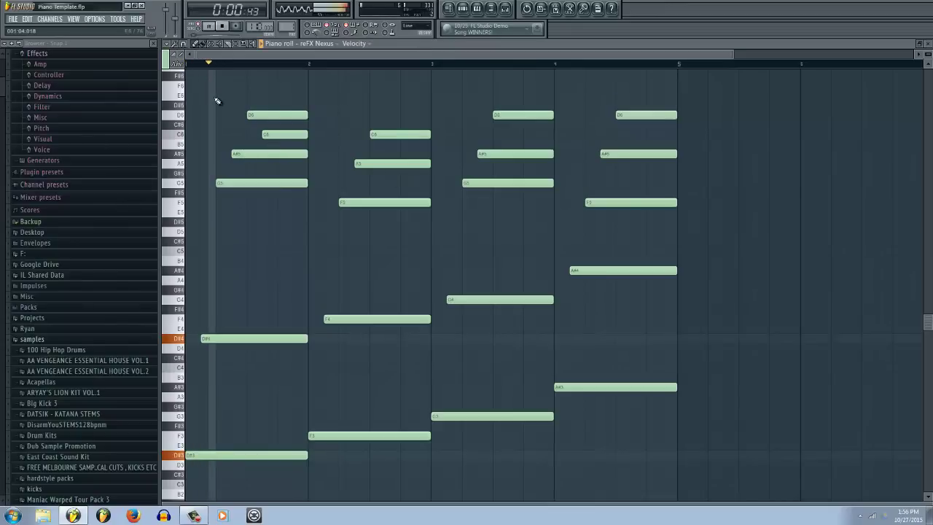
key(space)
Turn the fill into repeated short A#5 notes plus an A5, auditioning the result
drag(276, 136, 281, 155)
click(279, 165)
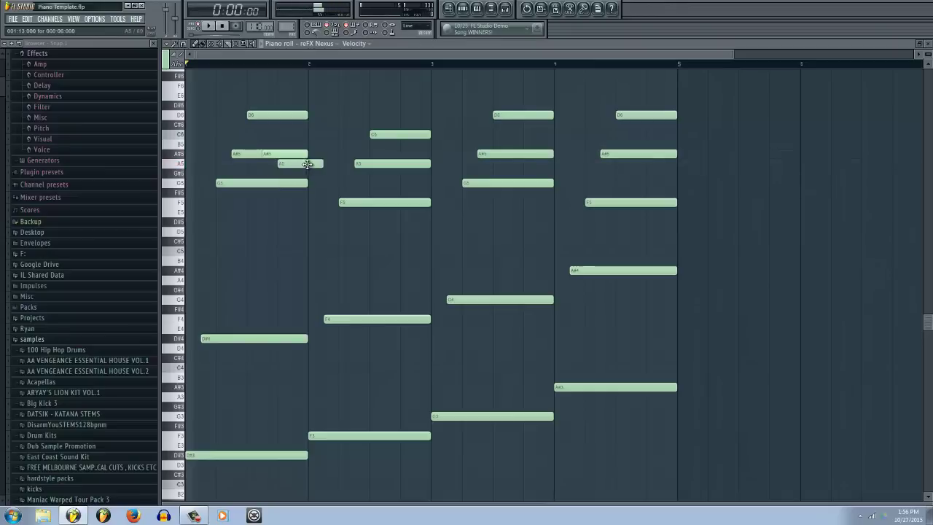
key(space)
click(294, 154)
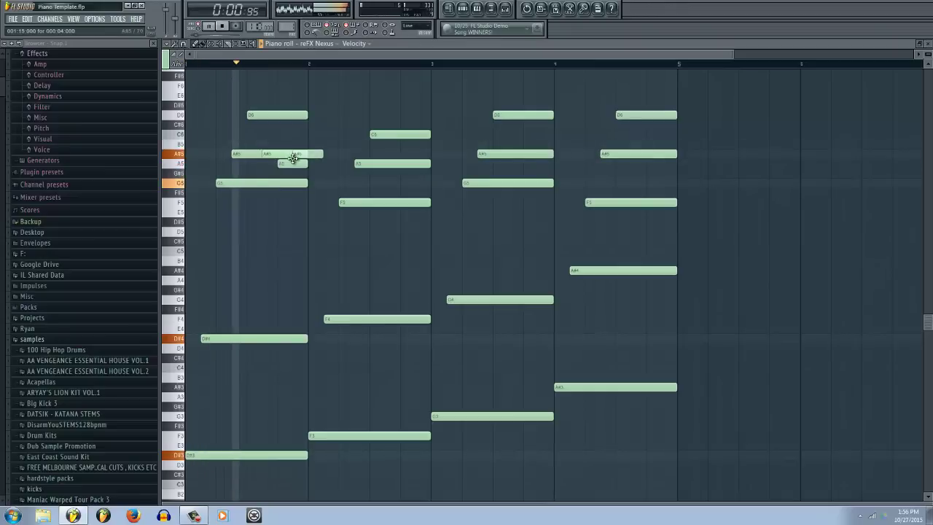
key(space)
drag(318, 154, 307, 155)
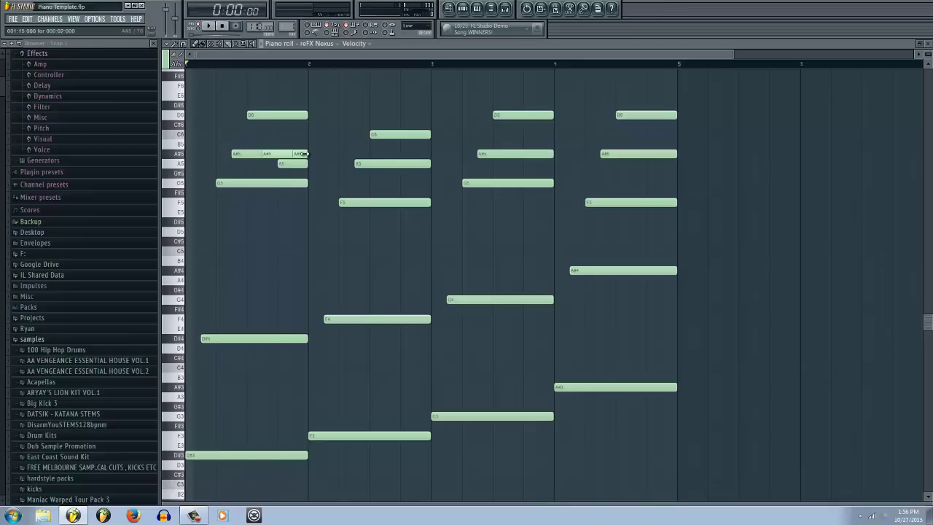
key(space)
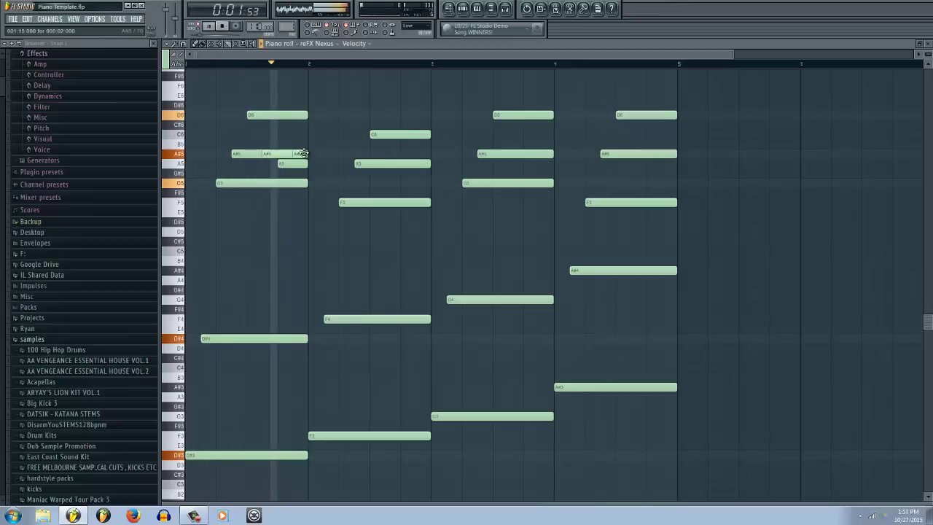
key(space)
Add short D6 and A#5 accents in bar 2, then D#6 and D6 fills in bar 3
click(392, 115)
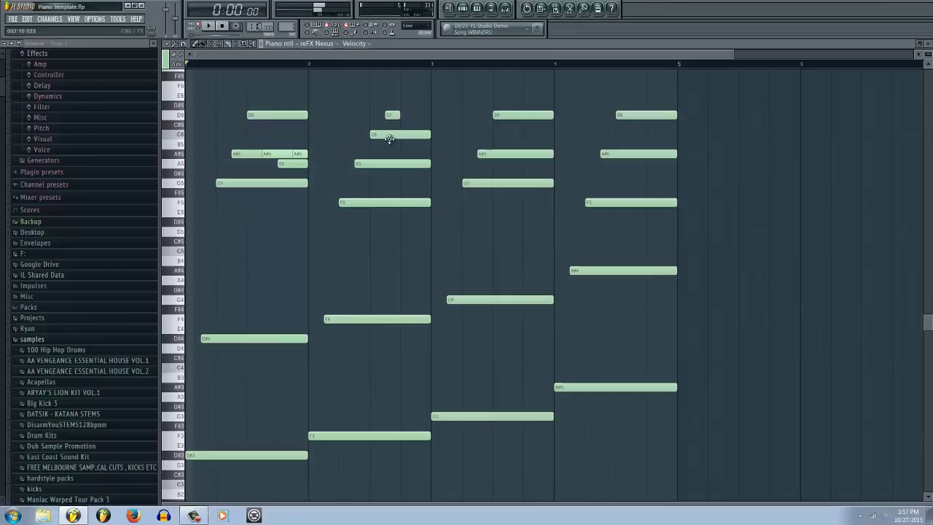
drag(395, 144, 397, 154)
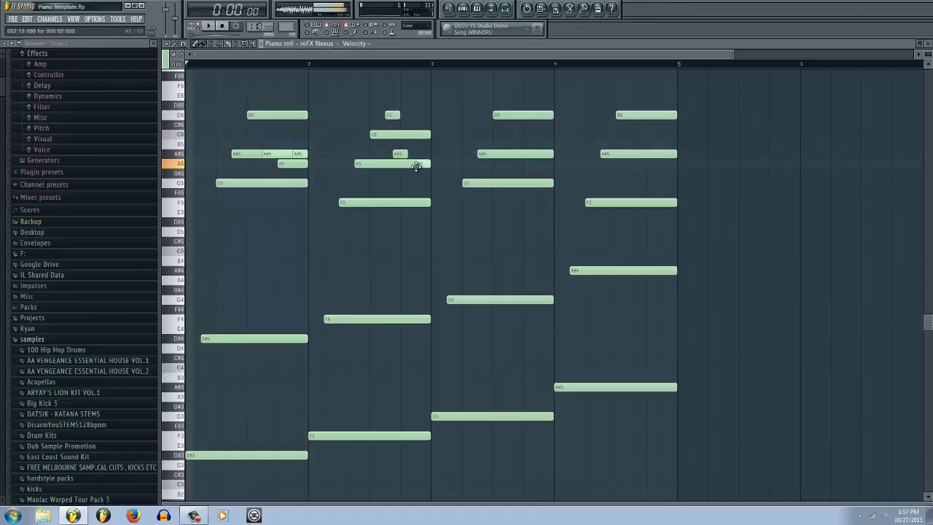
key(space)
mouse_move(408, 154)
mouse_down()
mouse_move(422, 153)
mouse_move(414, 155)
mouse_up()
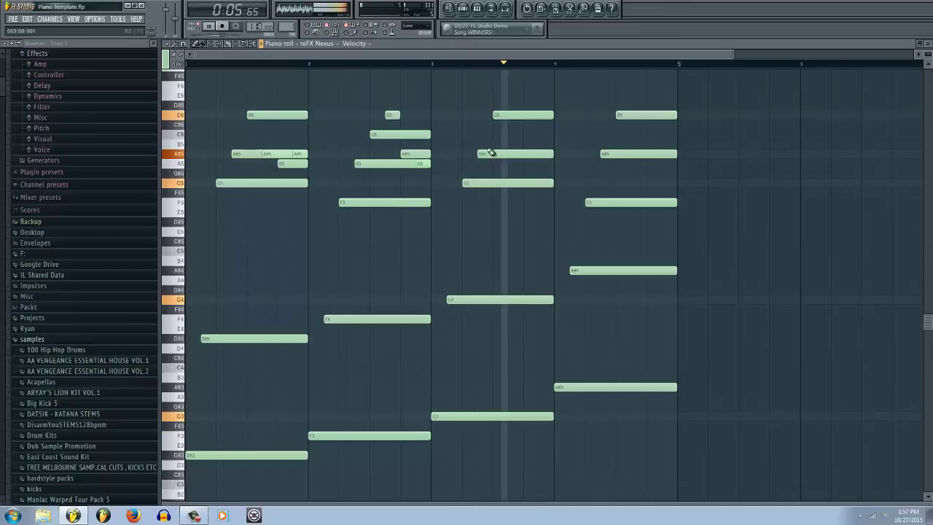
key(space)
click(513, 105)
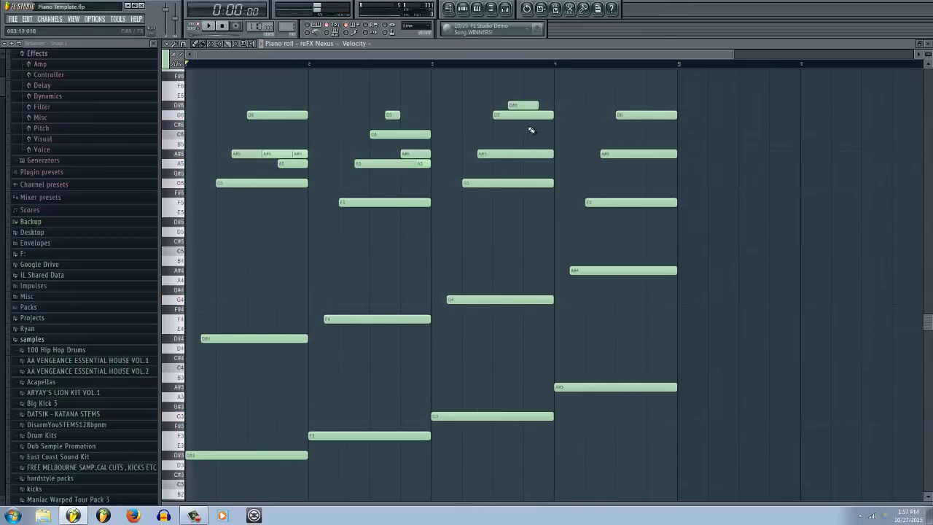
click(530, 114)
Add a short fill note late in bar 3 and drop it to A#5
click(540, 136)
key(space)
drag(542, 133, 554, 155)
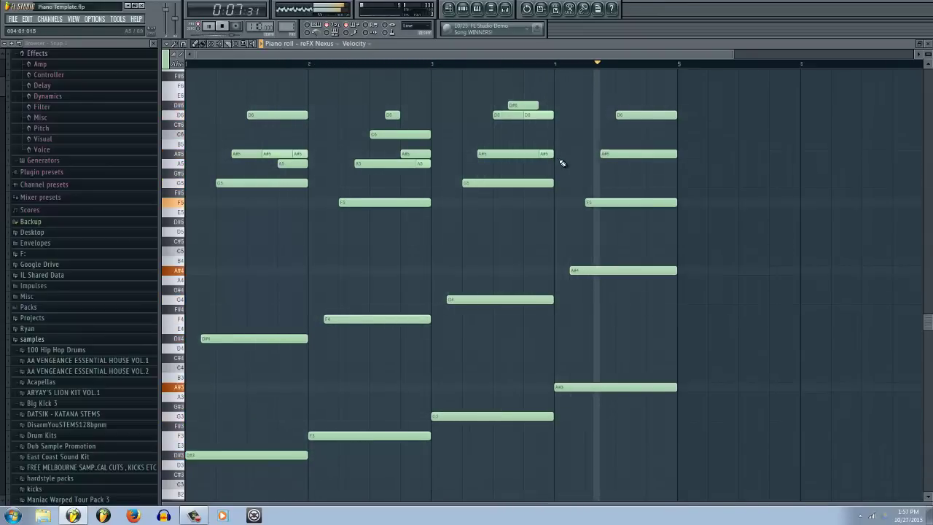
key(space)
Add a D#6 over the last chord and a short B5, and lower bar 3's D#6 to C6
click(632, 105)
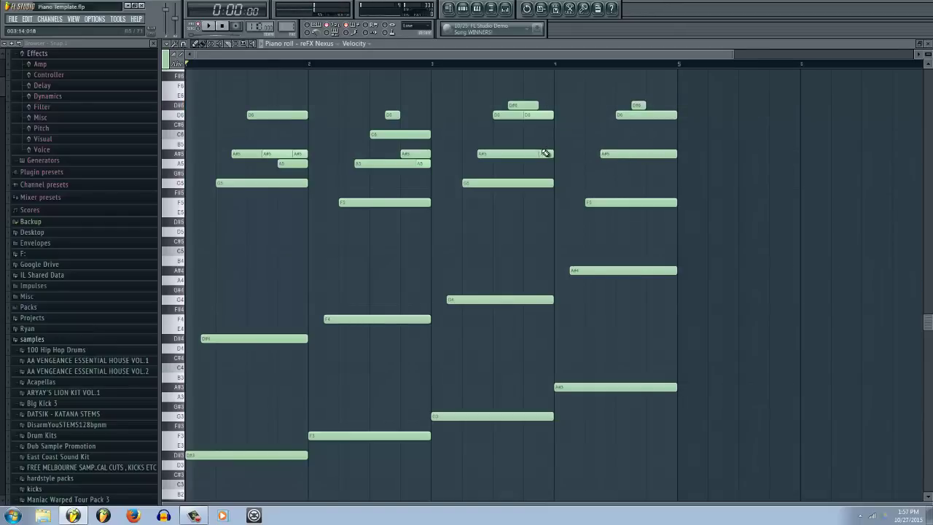
click(543, 144)
drag(523, 114, 521, 142)
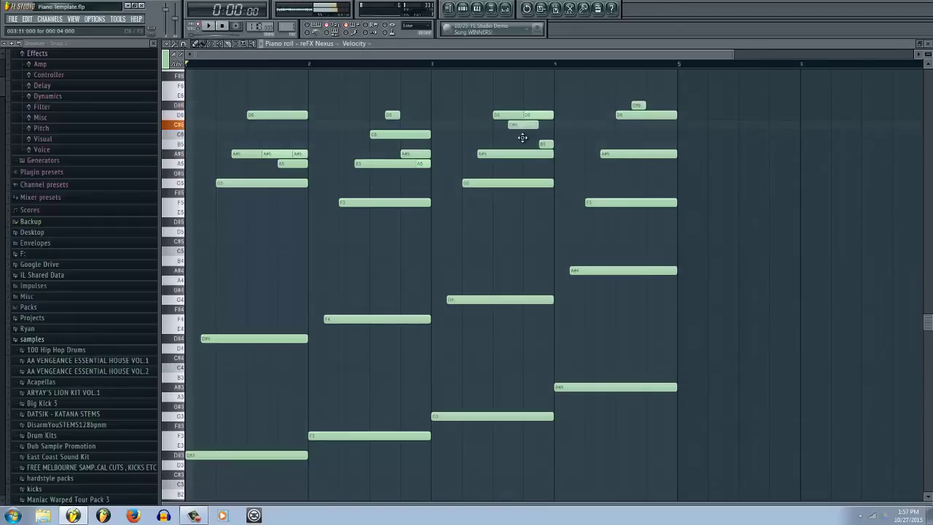
key(space)
click(432, 66)
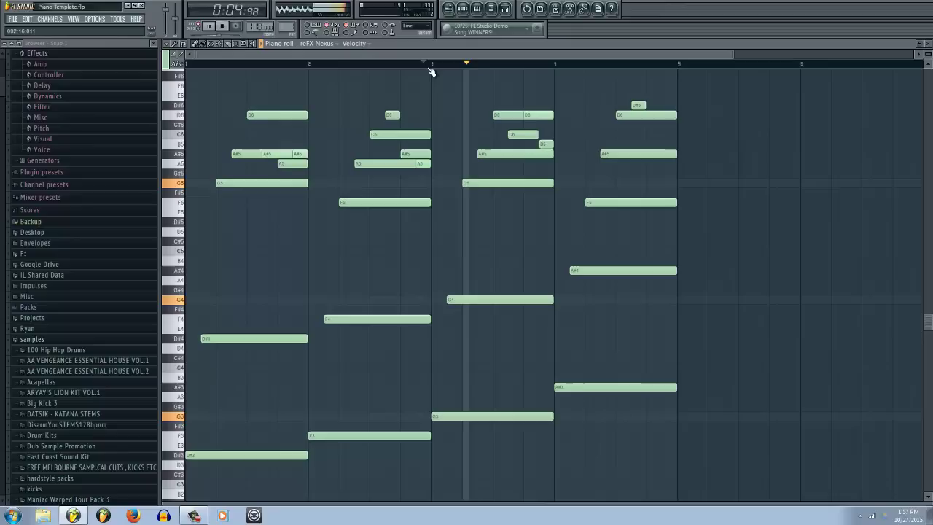
Step bar 3's C6 fill note down through B5 to A#5, replaying bar 3
click(538, 106)
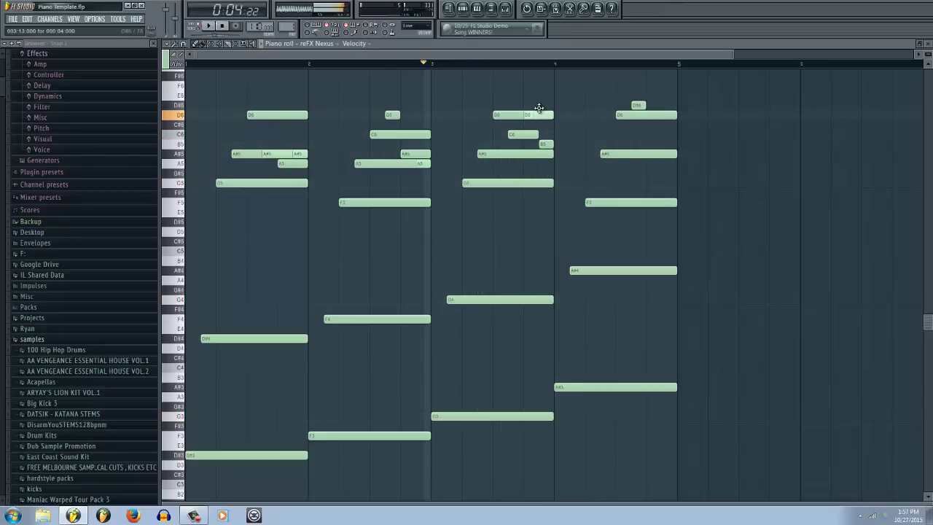
right_click(538, 106)
drag(523, 134, 523, 144)
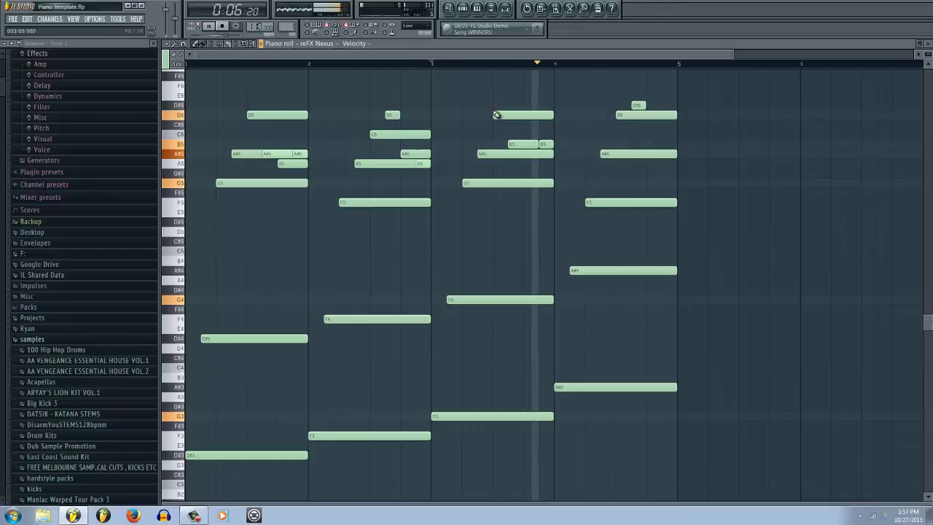
key(space)
drag(518, 144, 519, 162)
key(space)
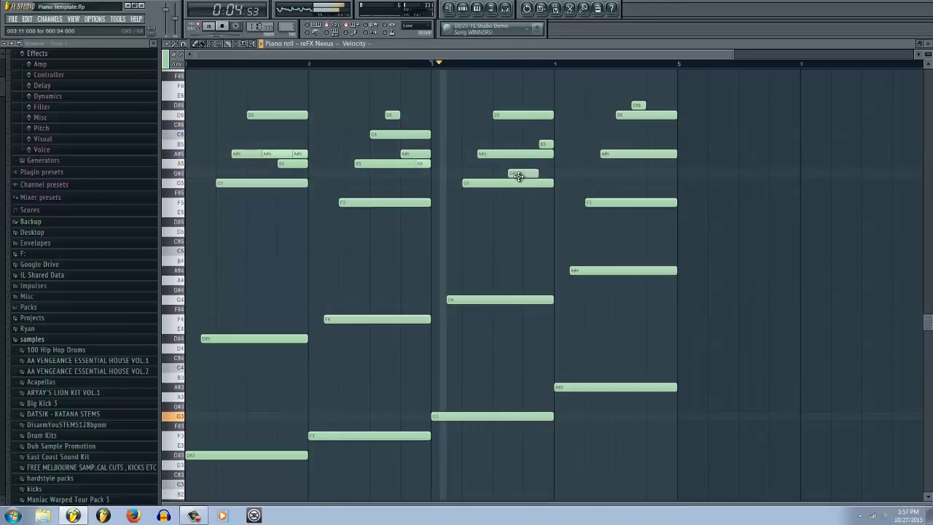
key(space)
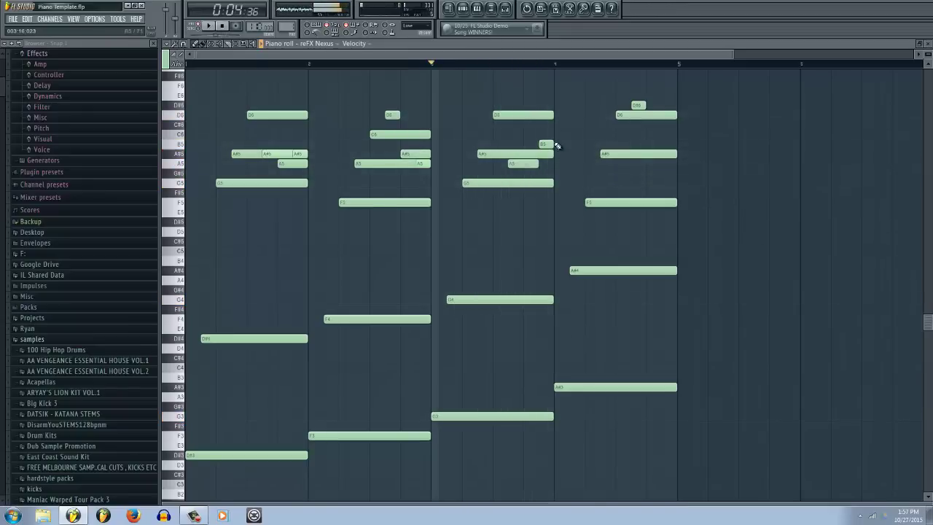
Rework bar 3's ending ornaments with a D#6 above D6, a short A#5 and an A5
drag(545, 143, 541, 110)
key(space)
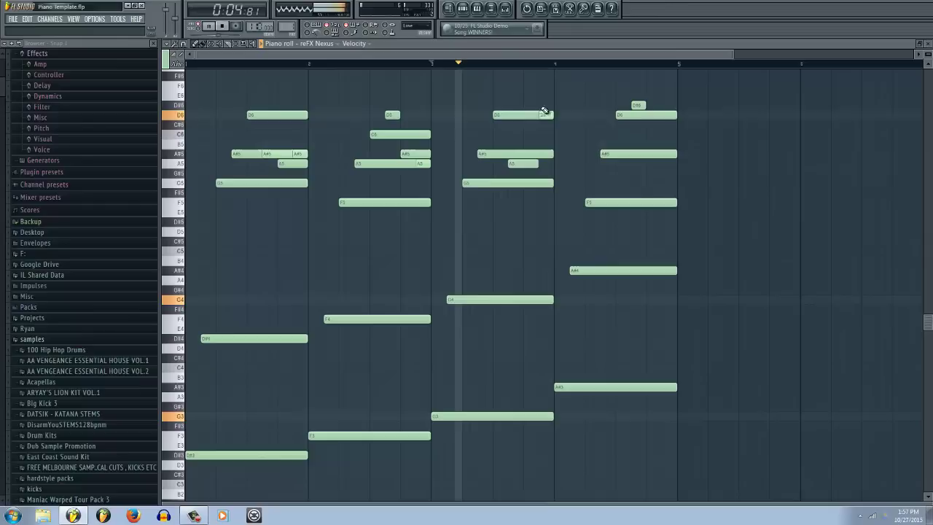
click(524, 107)
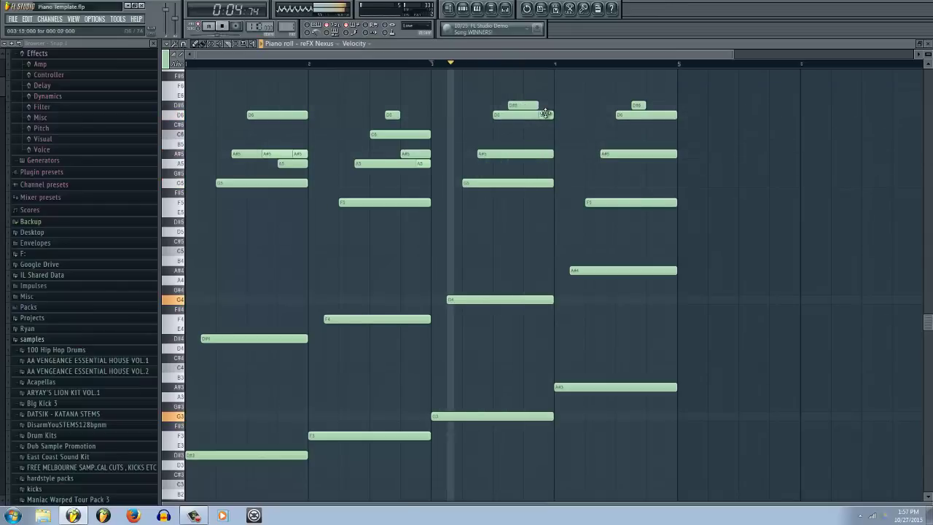
drag(545, 118, 545, 142)
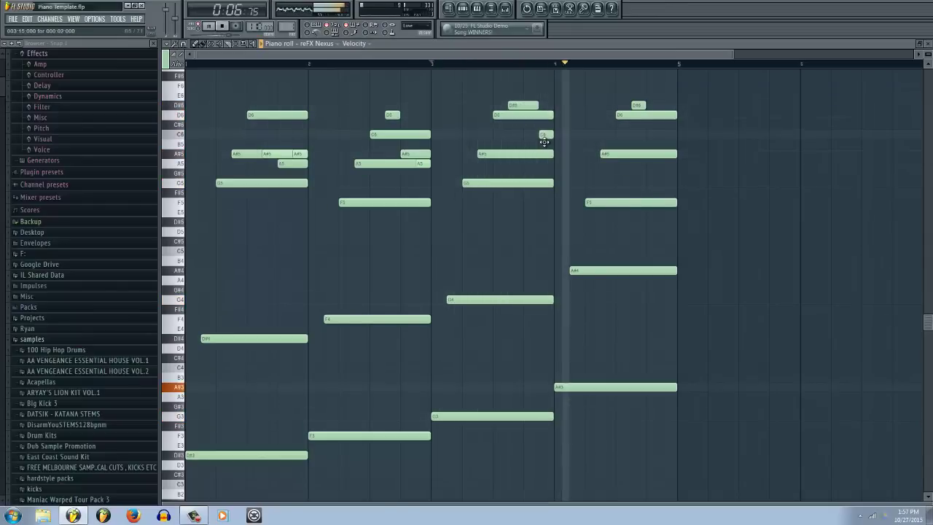
click(529, 153)
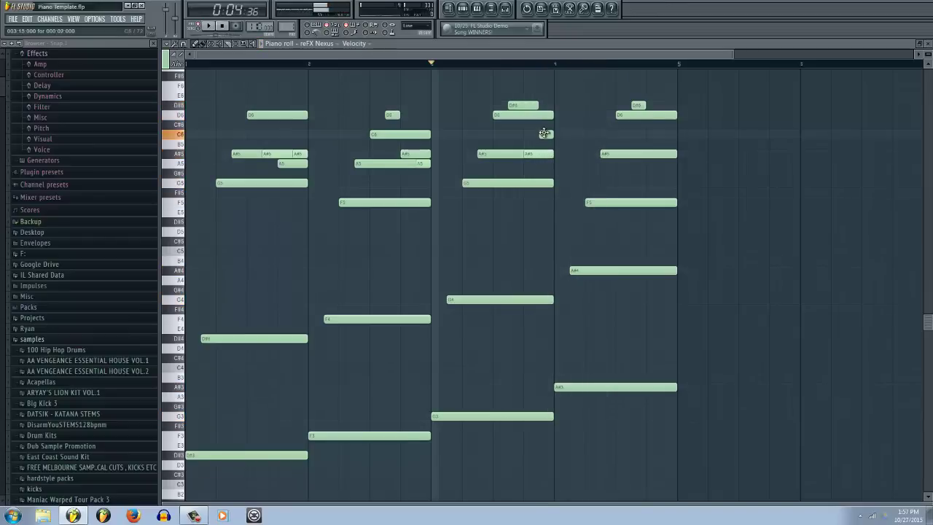
drag(545, 134, 544, 163)
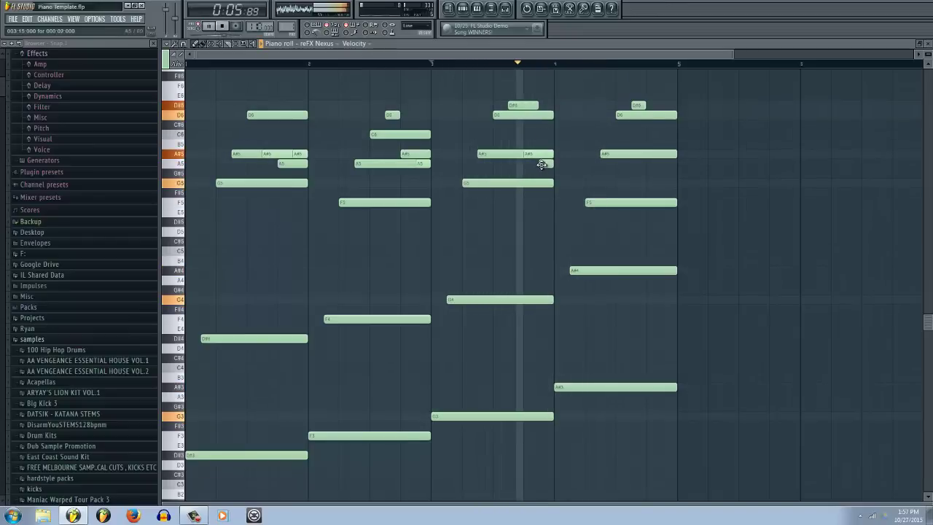
click(222, 26)
click(209, 27)
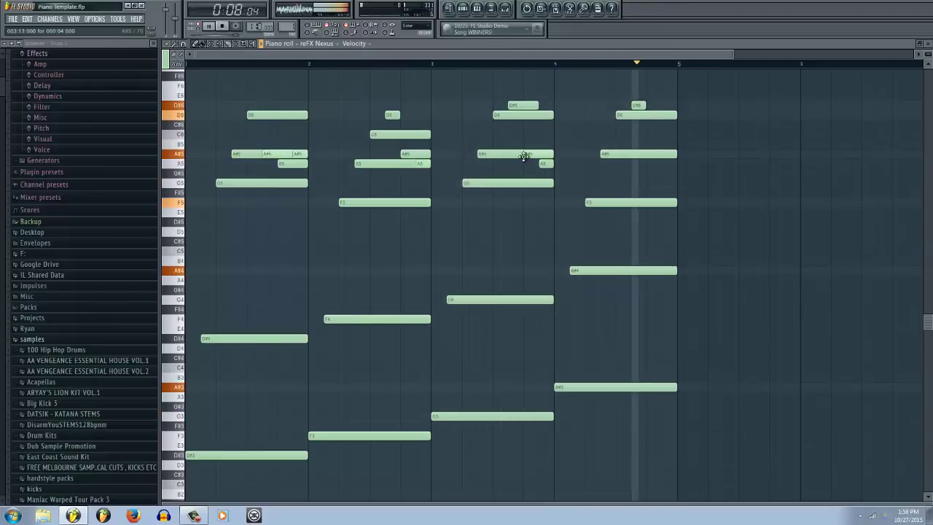
key(space)
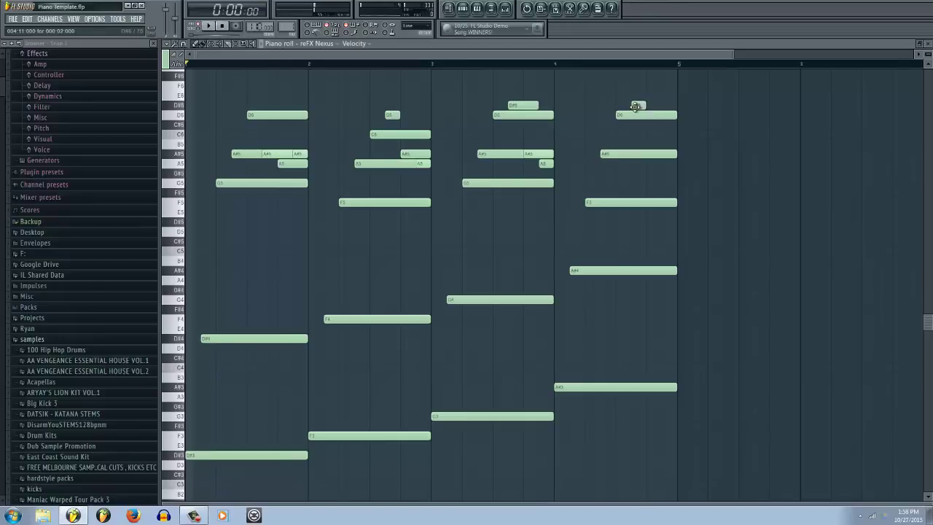
Move the D#6 to bar 4's end, delete the stray C#6 and C6, and lower bar 3's D#6 to C6
drag(635, 106, 666, 107)
click(552, 63)
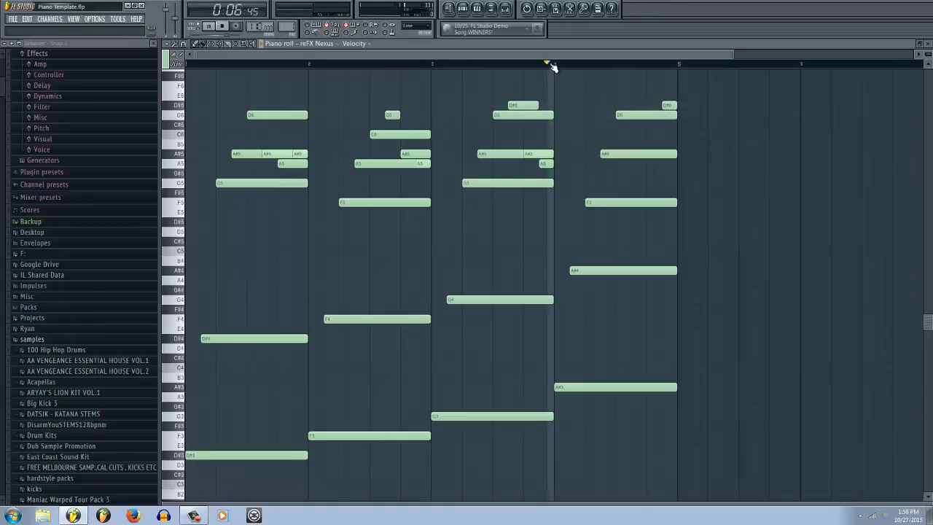
key(space)
click(637, 134)
key(space)
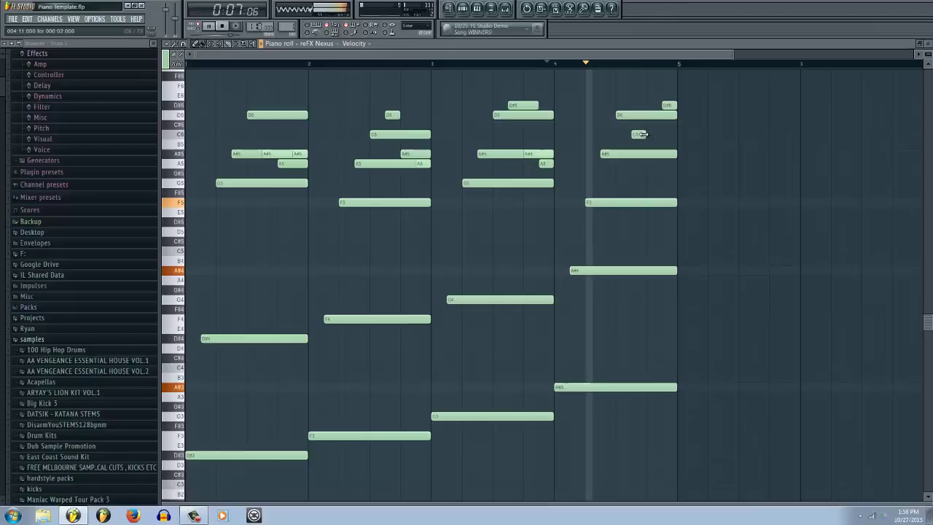
drag(641, 134, 663, 131)
click(654, 126)
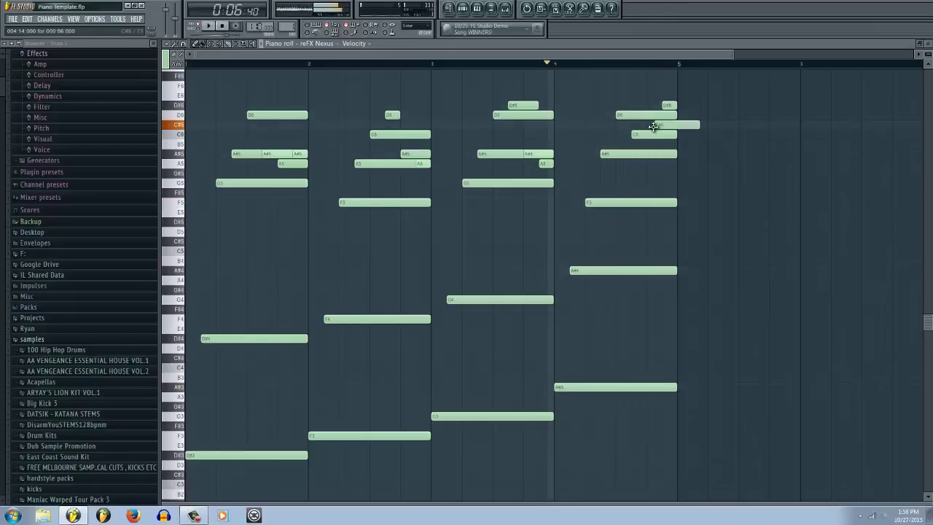
right_click(655, 125)
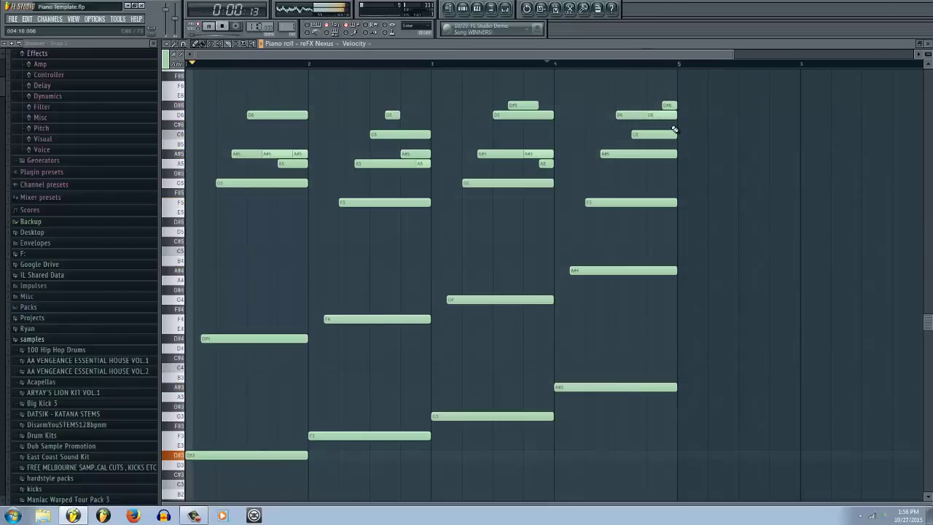
right_click(651, 135)
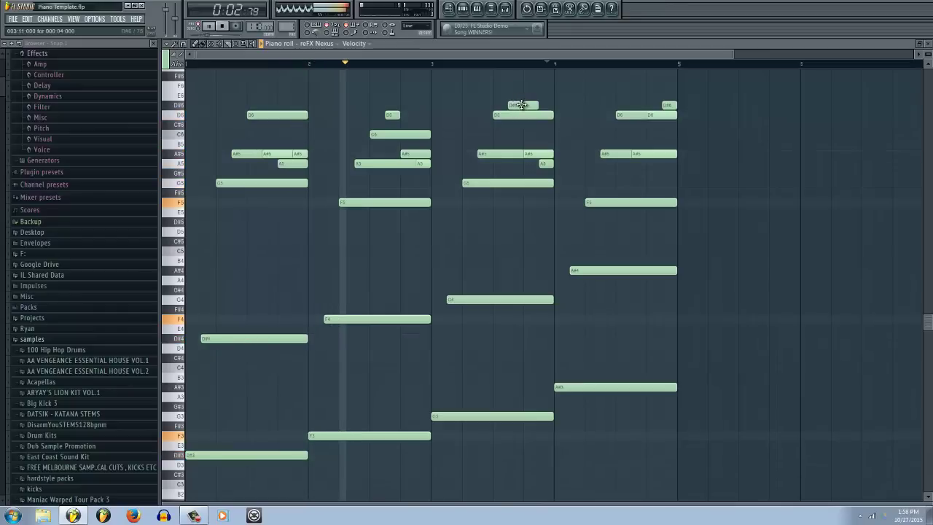
drag(520, 104, 520, 134)
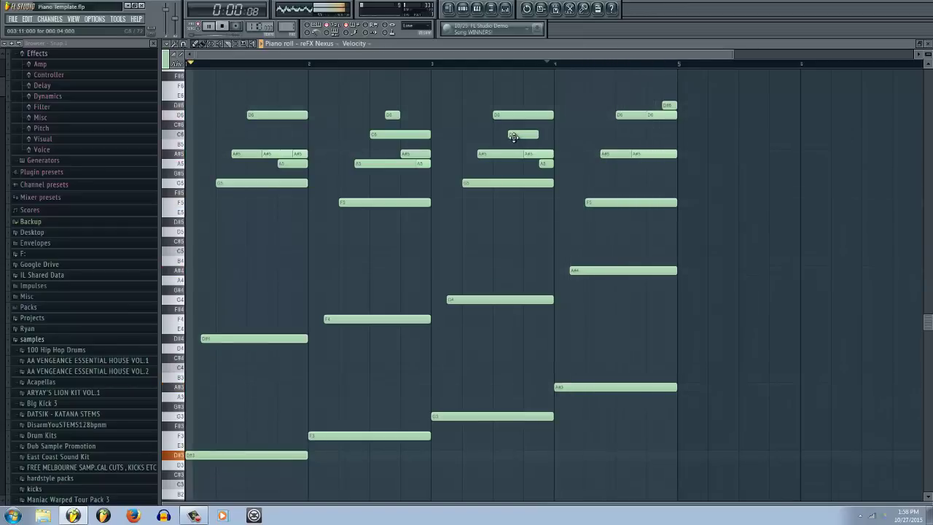
key(space)
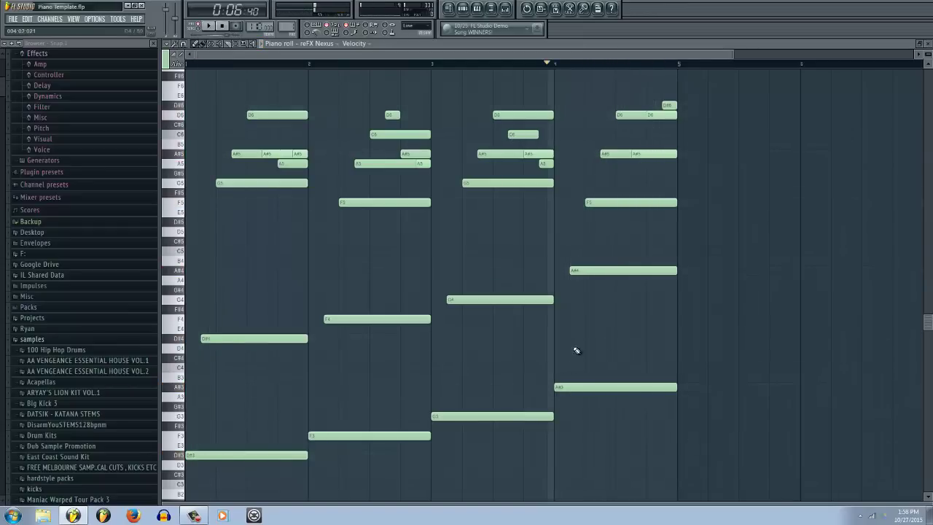
Show a taller note velocity lane and select the upper chord notes
scroll(528, 432, down, 4)
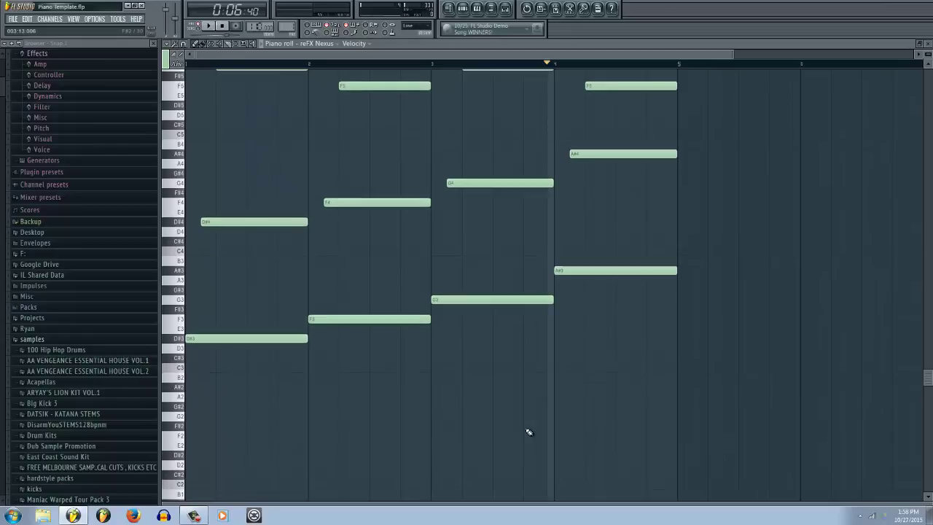
scroll(420, 328, up, 6)
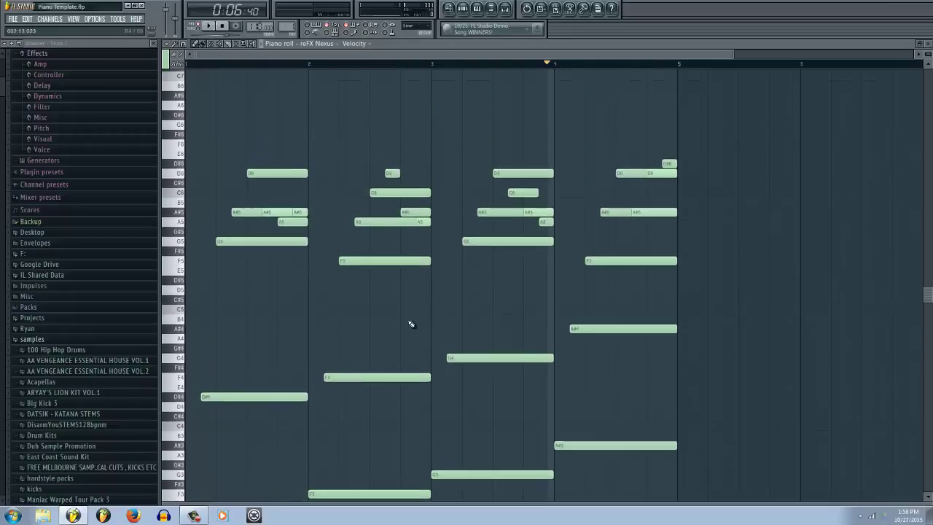
scroll(514, 350, down, 2)
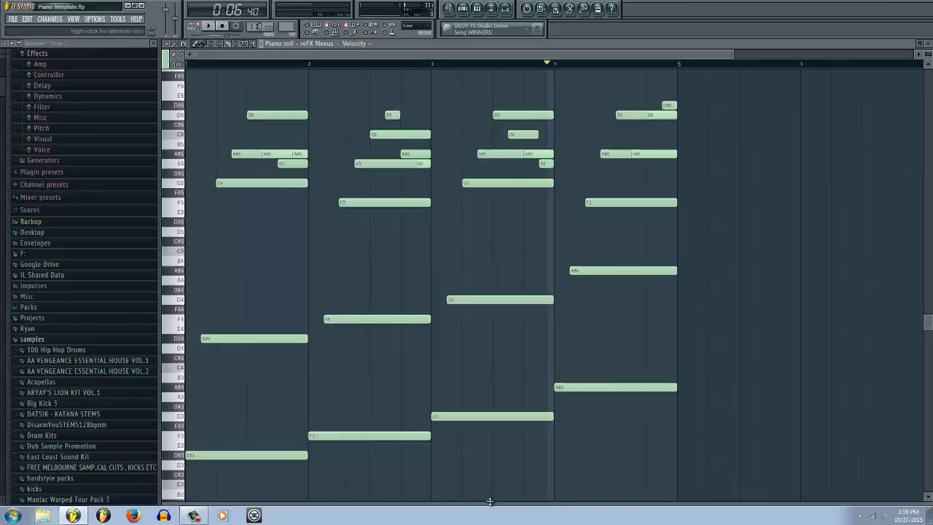
drag(525, 503, 481, 336)
drag(722, 180, 192, 70)
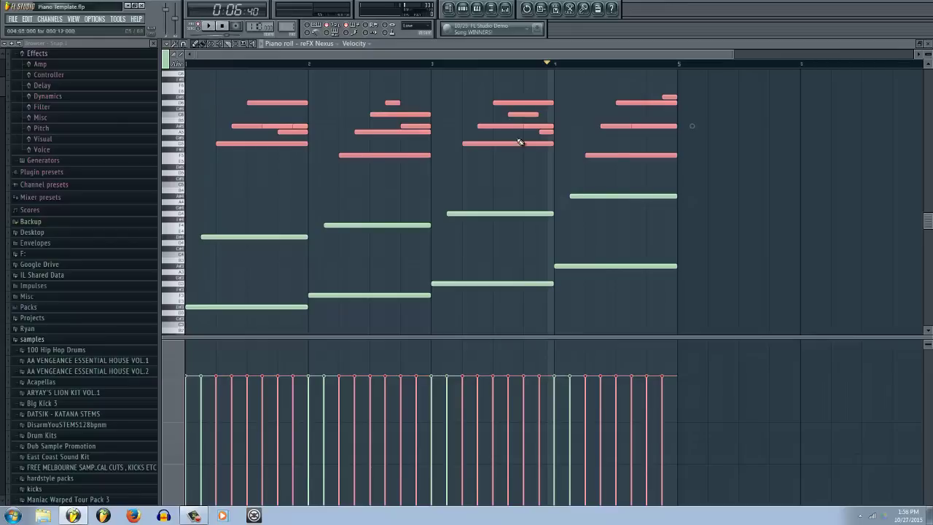
drag(422, 336, 409, 216)
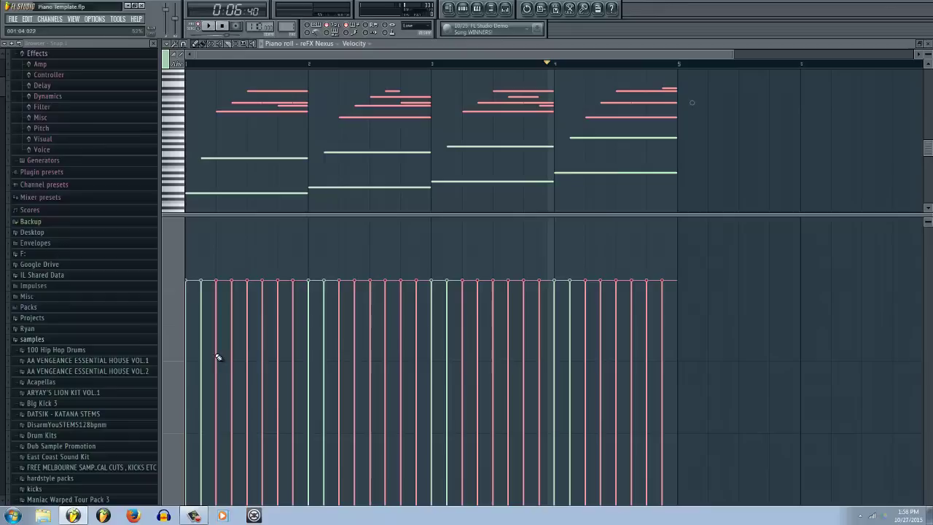
Draw a rising velocity ramp across bar 1's upper notes and play it back
mouse_move(215, 399)
mouse_down()
mouse_move(273, 284)
mouse_move(269, 264)
mouse_up()
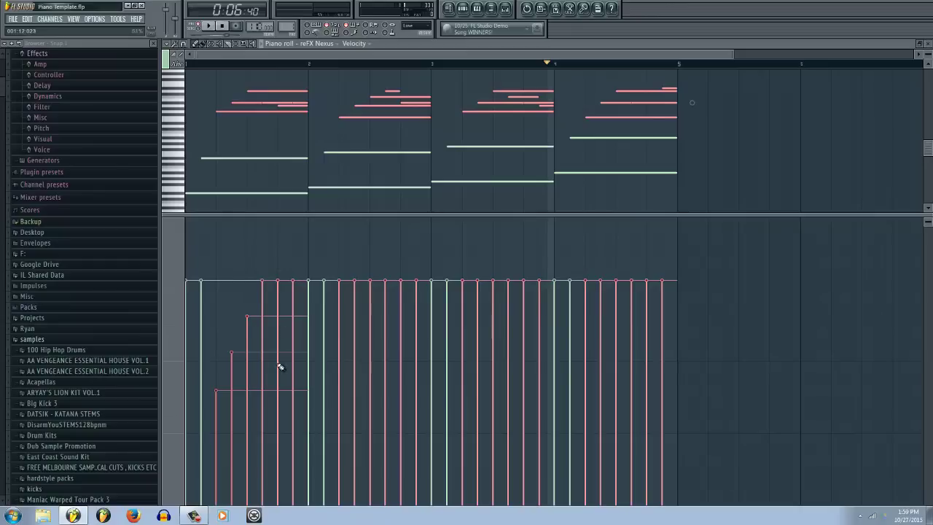
click(279, 338)
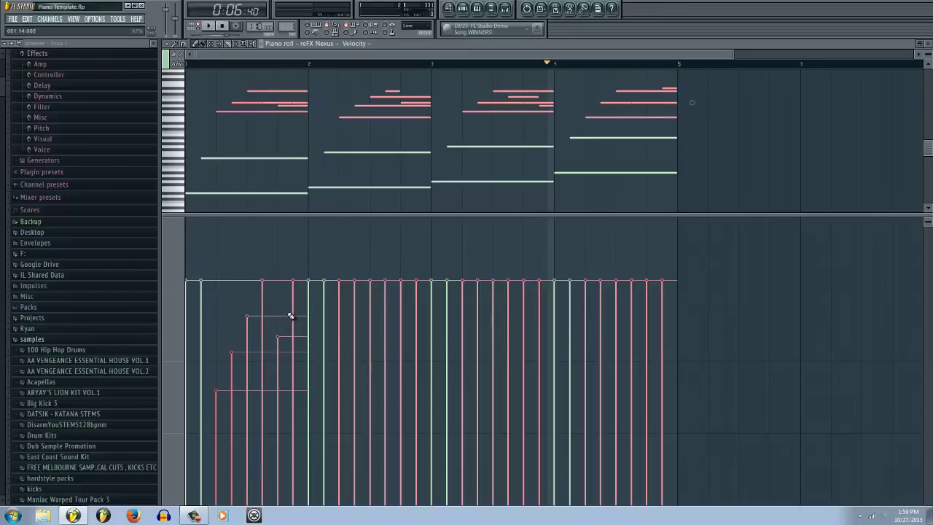
click(223, 26)
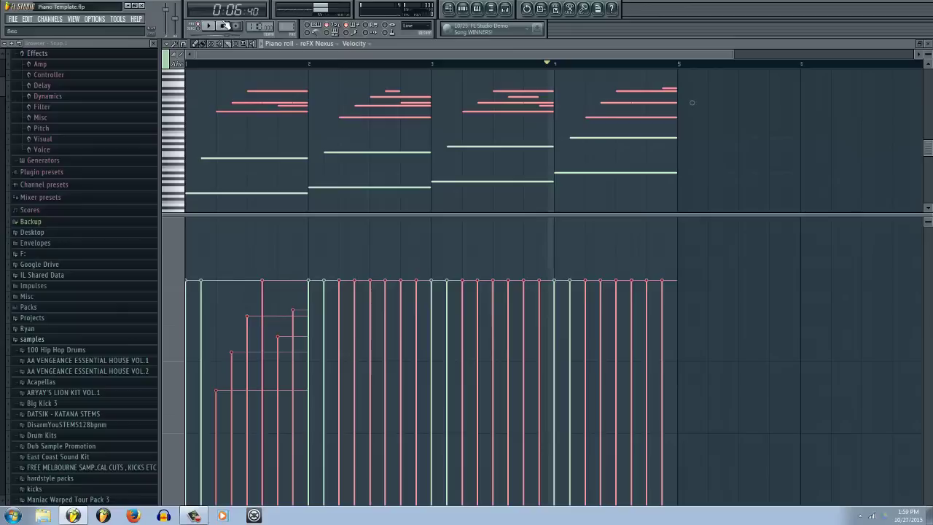
key(space)
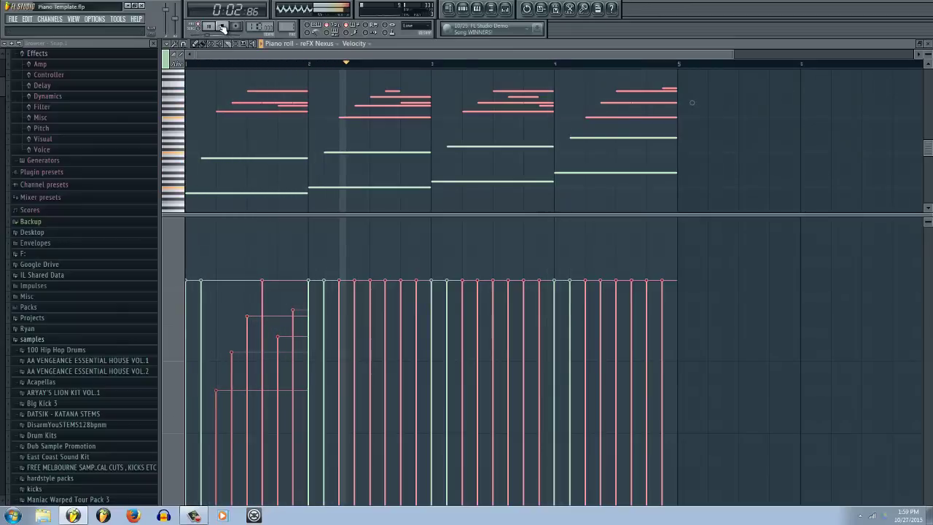
key(space)
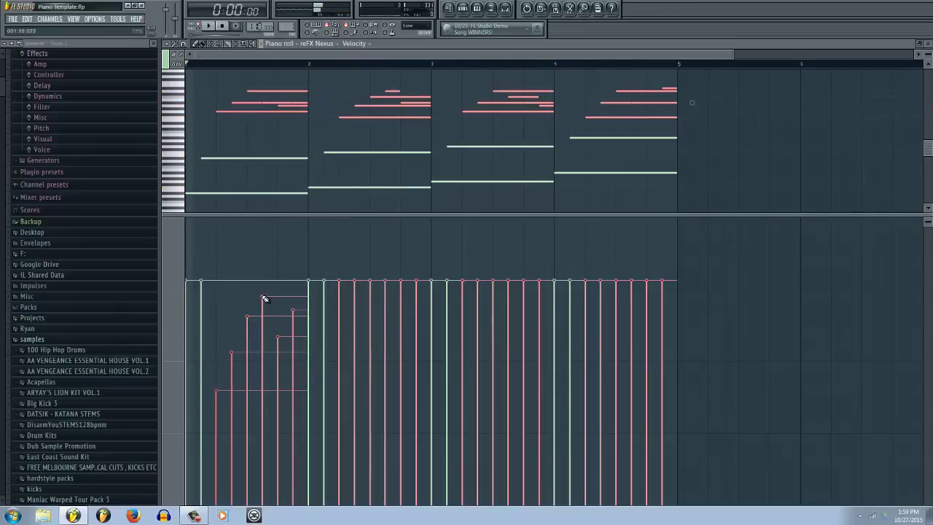
Draw rising velocity ramps across bar 2's and bar 3's upper chord notes
drag(422, 130, 351, 77)
mouse_move(332, 407)
mouse_down()
mouse_move(346, 395)
mouse_move(370, 291)
mouse_move(366, 307)
mouse_move(382, 301)
mouse_up()
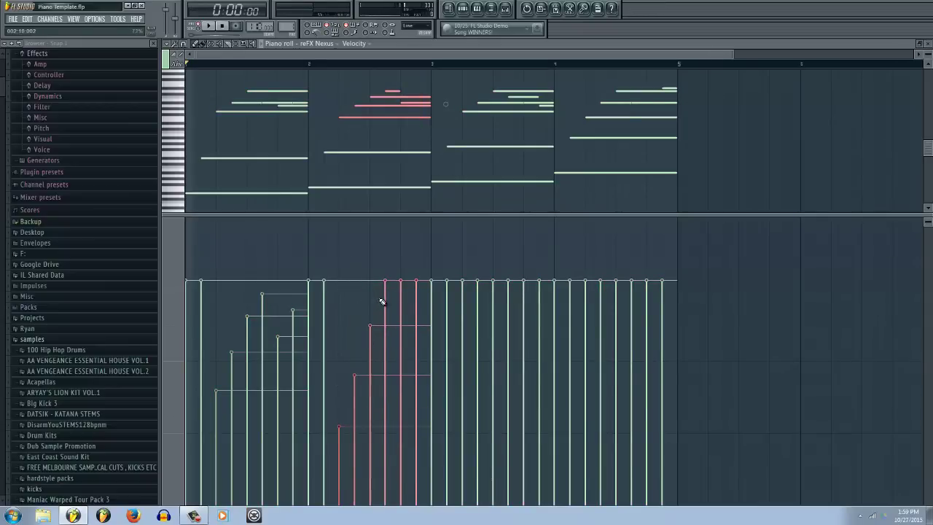
click(417, 329)
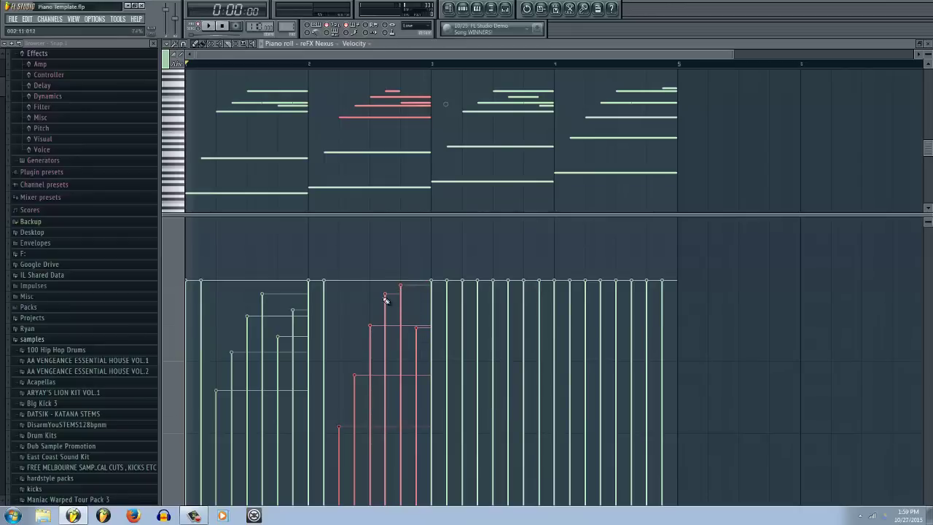
drag(561, 120, 461, 86)
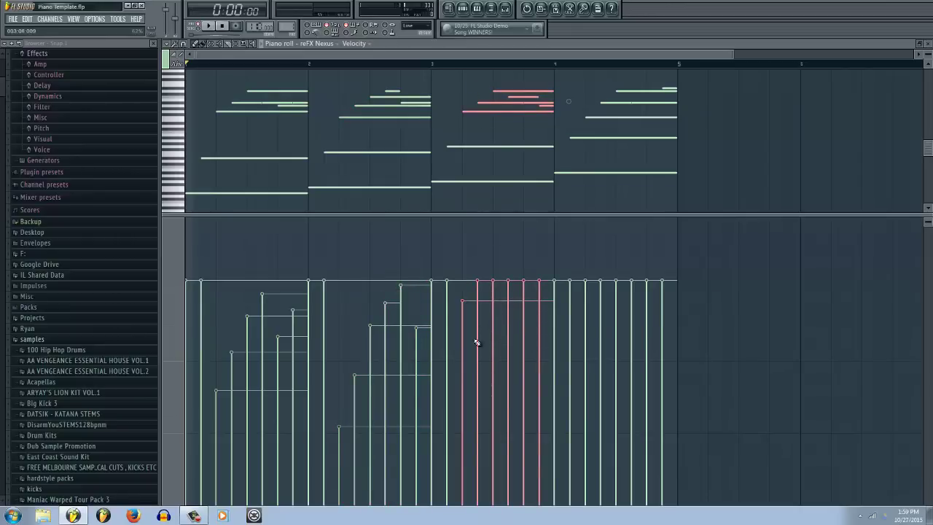
drag(475, 342, 524, 303)
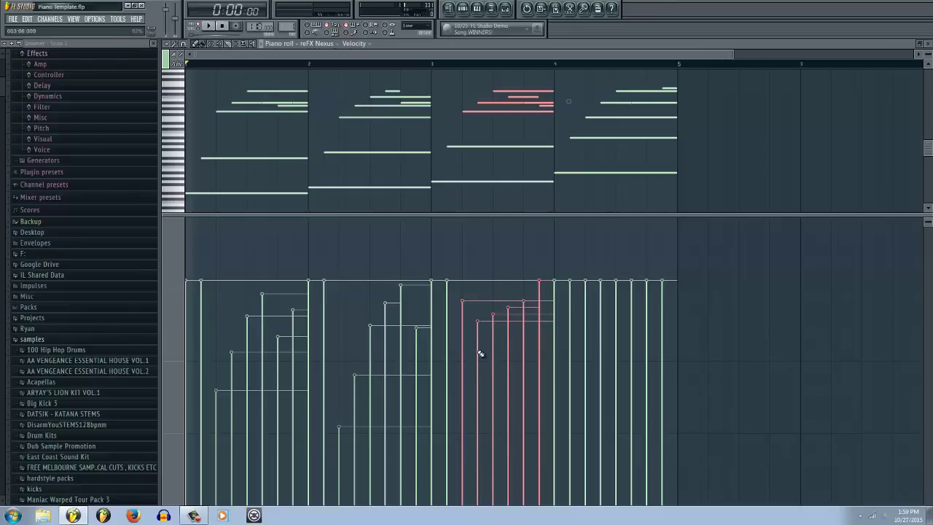
click(462, 369)
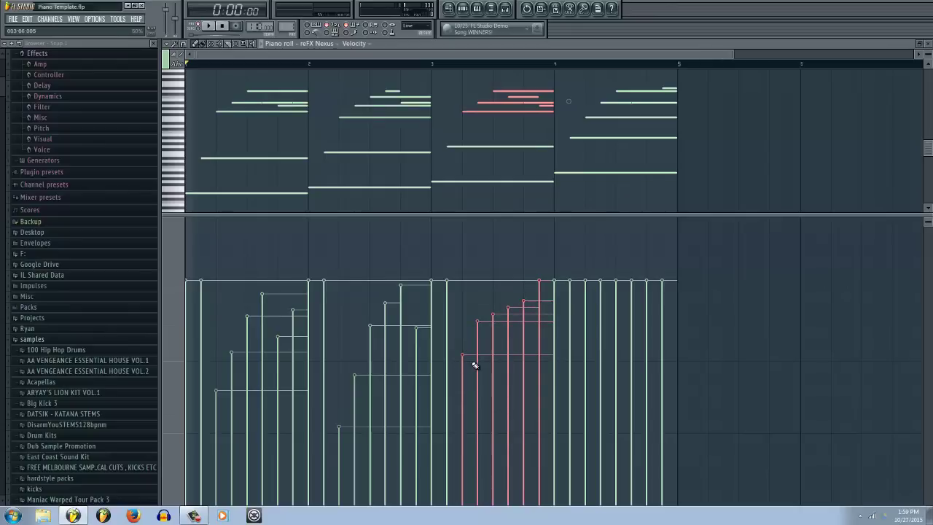
drag(480, 358, 536, 308)
mouse_move(466, 426)
mouse_down()
mouse_move(532, 263)
mouse_move(542, 295)
mouse_move(528, 279)
mouse_move(531, 289)
mouse_up()
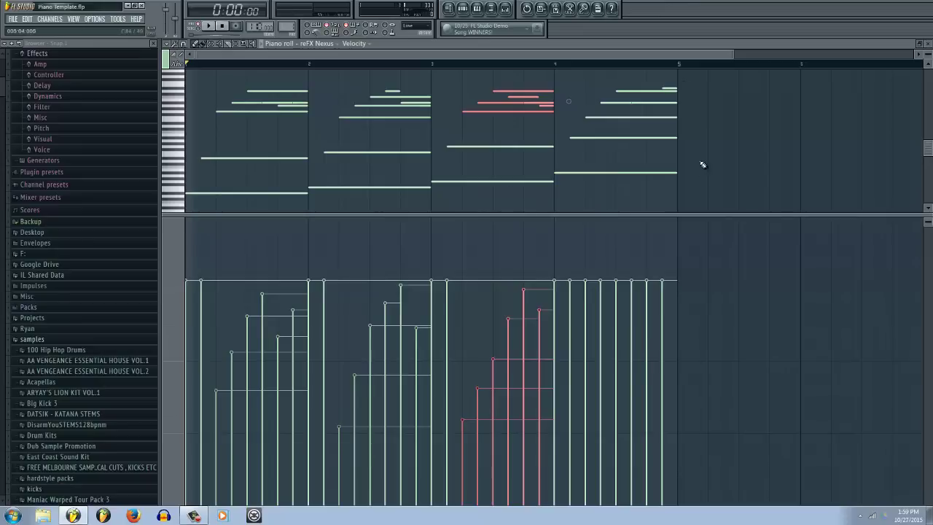
Ramp the velocities of bar 4's upper chord notes upward
scroll(703, 160, up, 1)
mouse_move(705, 142)
mouse_down()
mouse_move(687, 117)
mouse_move(630, 82)
mouse_up()
drag(573, 398, 660, 281)
Select the bass notes, enlarge the velocity lane, and lower the bass velocities in bars 1–4
drag(646, 214, 246, 297)
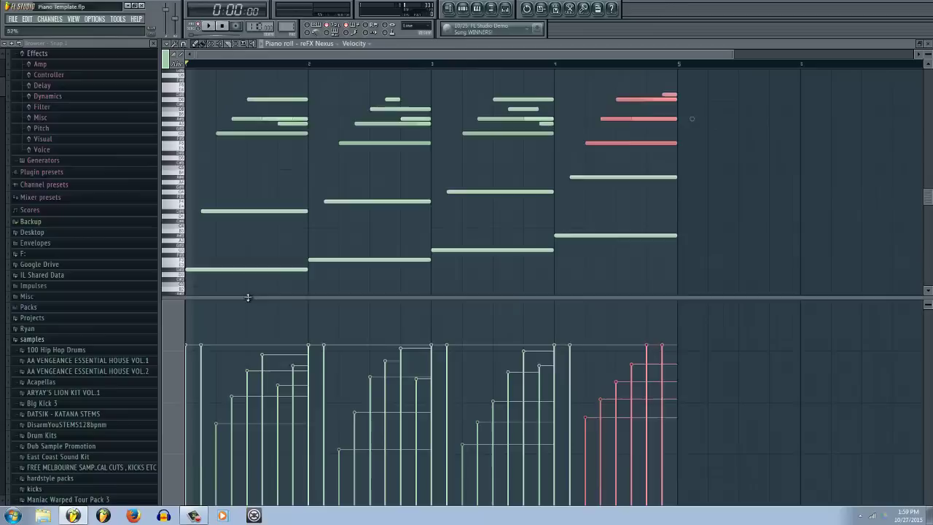
drag(667, 267, 178, 167)
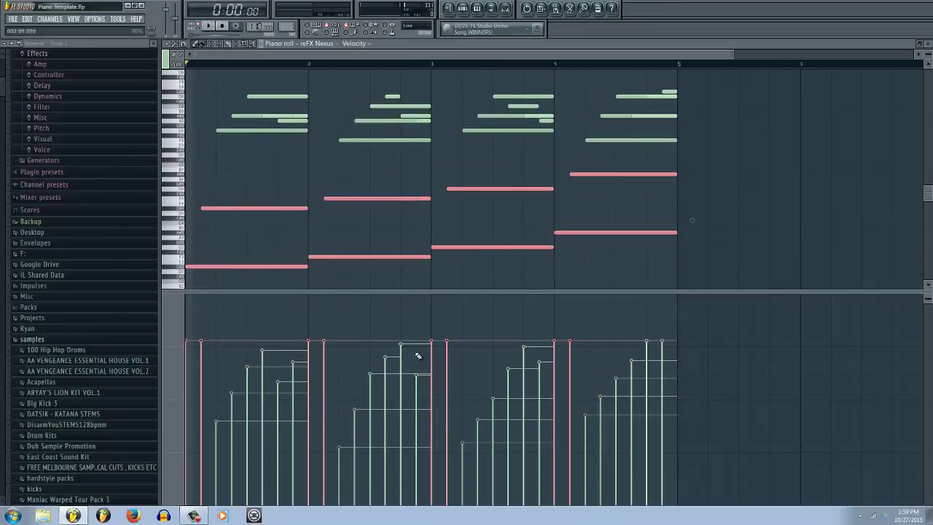
drag(449, 294, 448, 197)
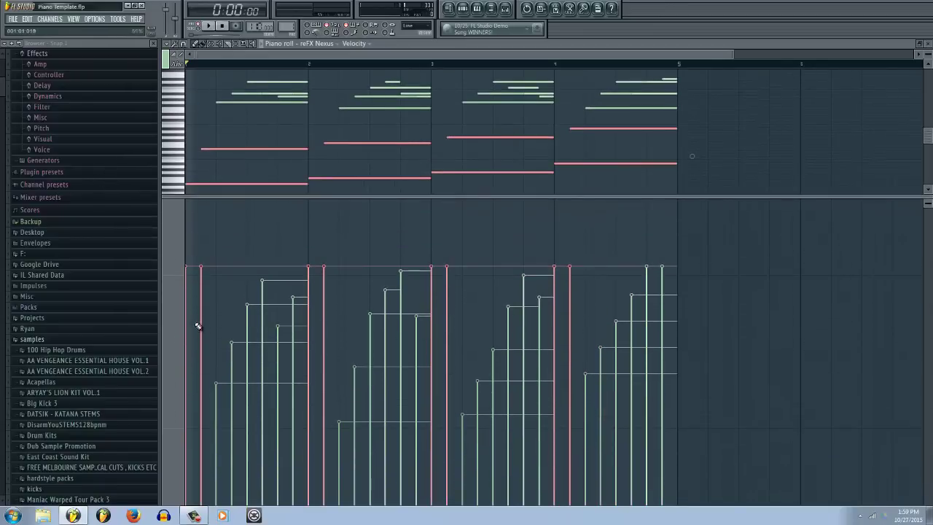
mouse_move(197, 323)
mouse_down()
mouse_move(209, 285)
mouse_move(190, 338)
mouse_up()
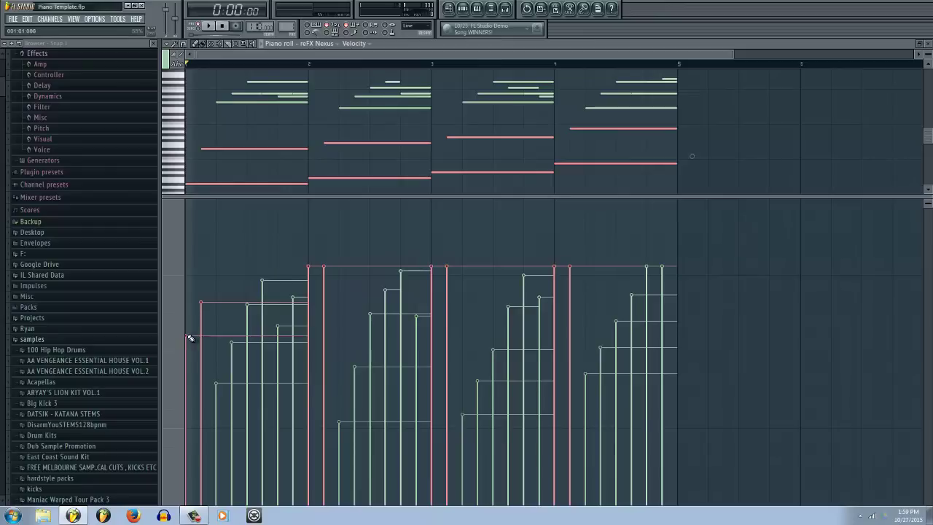
drag(310, 335, 328, 298)
drag(440, 331, 459, 298)
drag(433, 338, 431, 338)
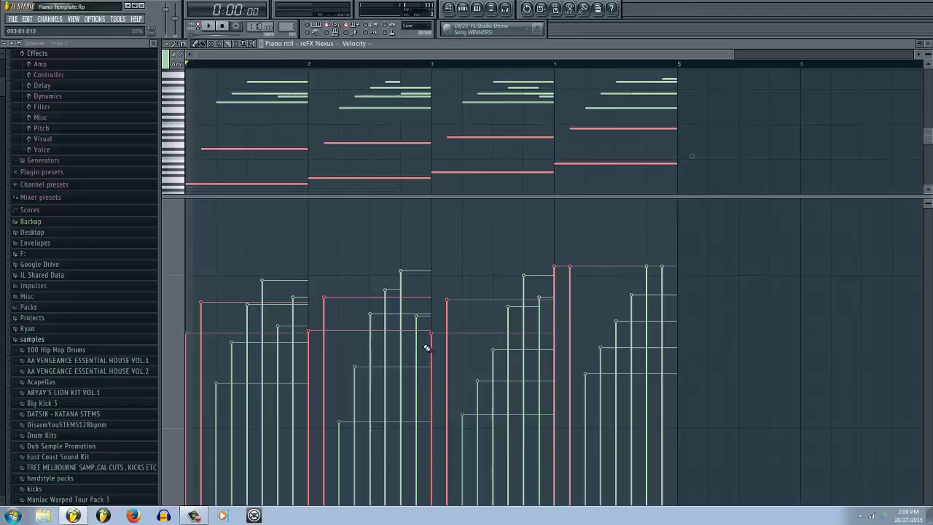
drag(558, 335, 573, 298)
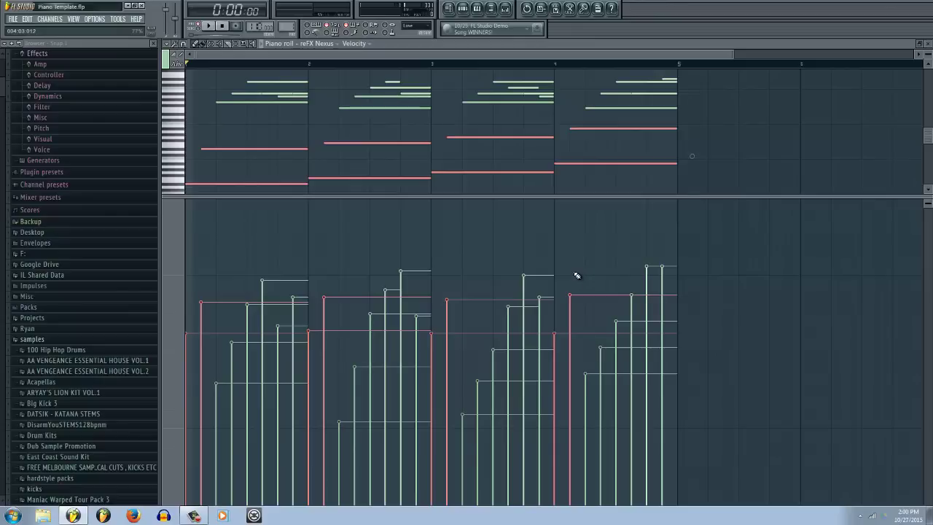
Play the progression back with the velocity lane hidden, then lower the first bass note's velocity slightly
drag(428, 196, 412, 510)
key(space)
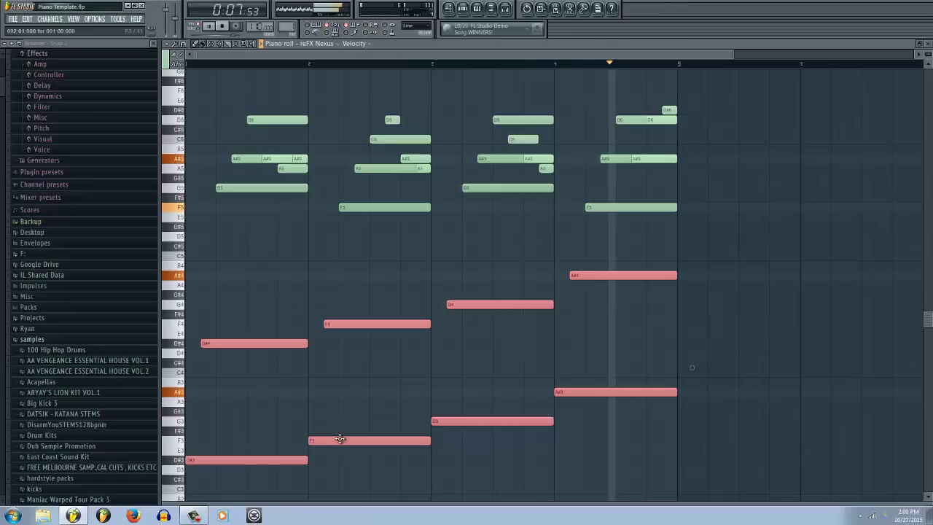
drag(374, 498, 381, 296)
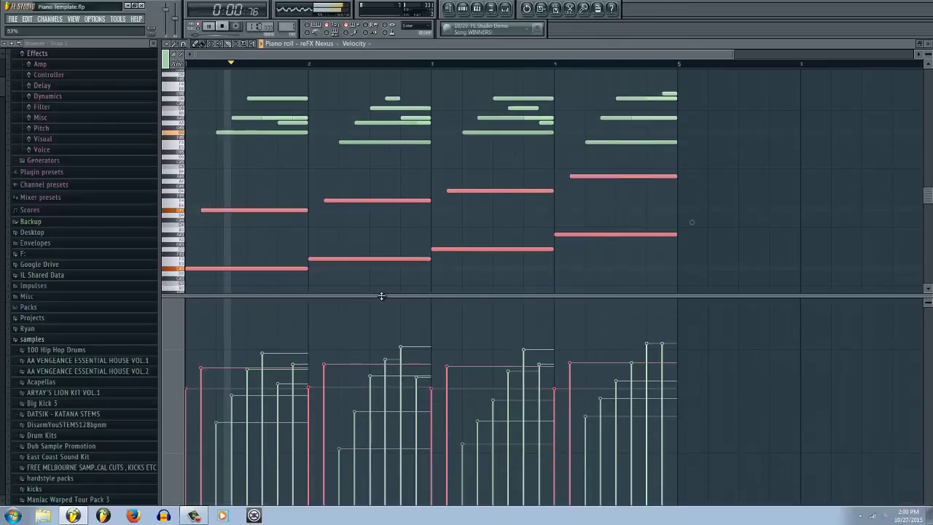
key(space)
drag(194, 406, 187, 399)
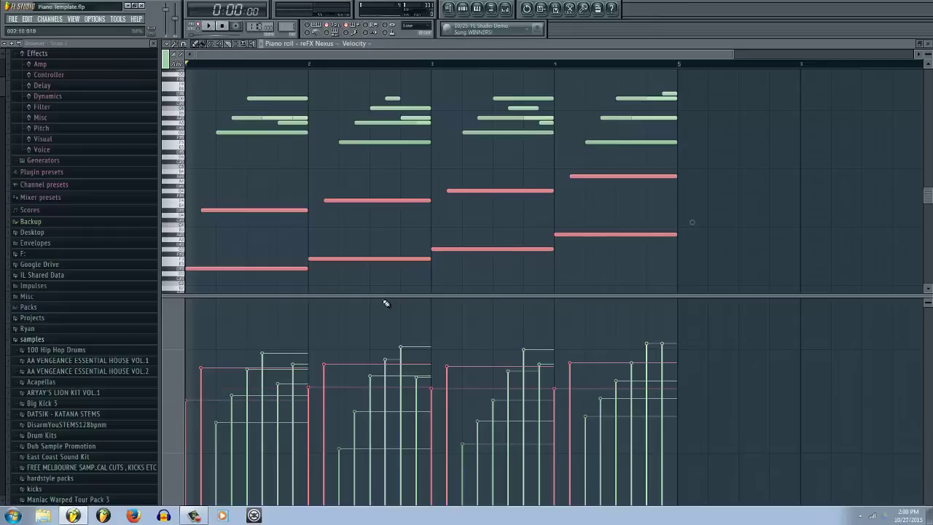
Deselect the bass notes, collapse the velocity pane, and check the A#5 note's position and length
click(353, 241)
drag(354, 321, 331, 503)
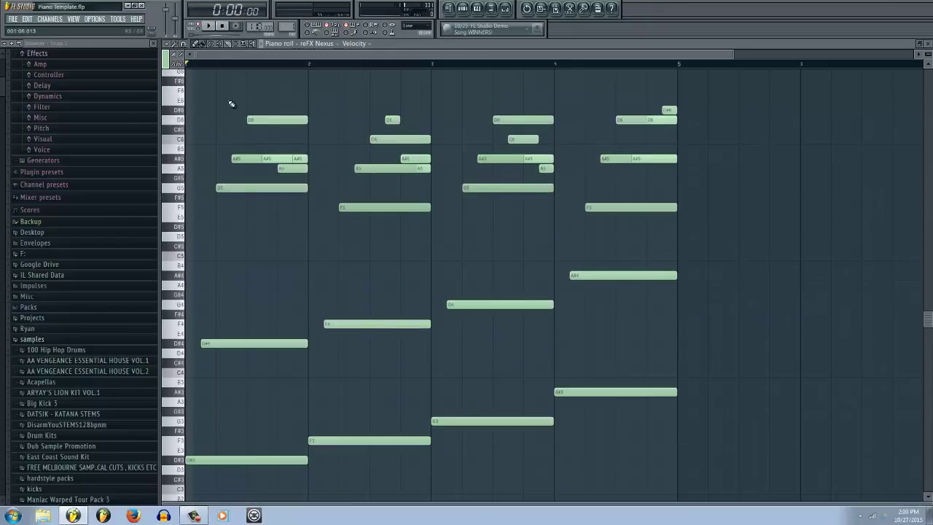
ctrl+scroll(204, 221, up, 8)
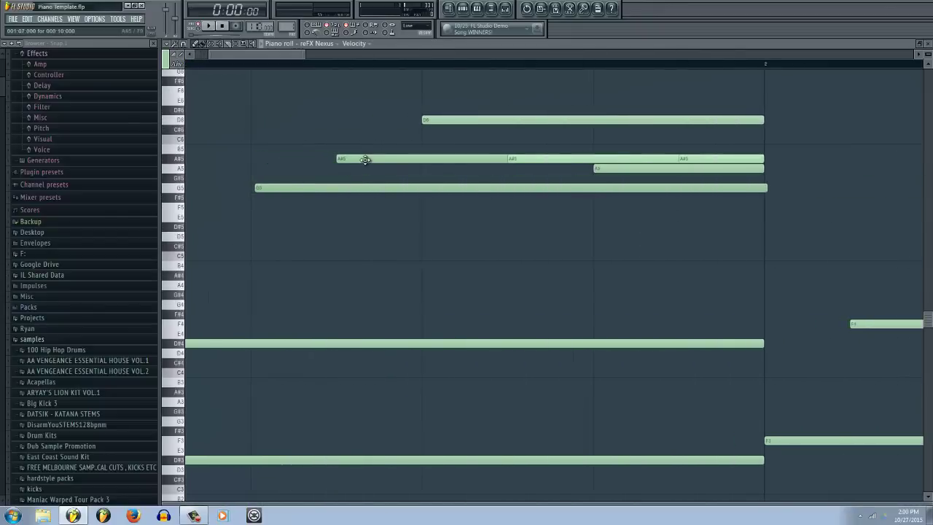
click(573, 158)
scroll(481, 295, down, 4)
Zoom into bar 4 and nudge the D6 and A#5 notes slightly later, off the grid
scroll(476, 277, right, 6)
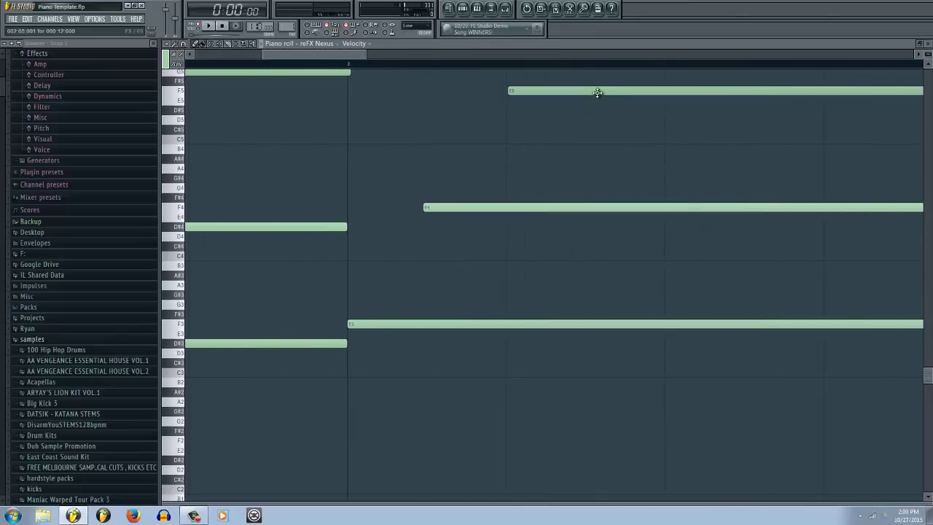
drag(295, 55, 395, 55)
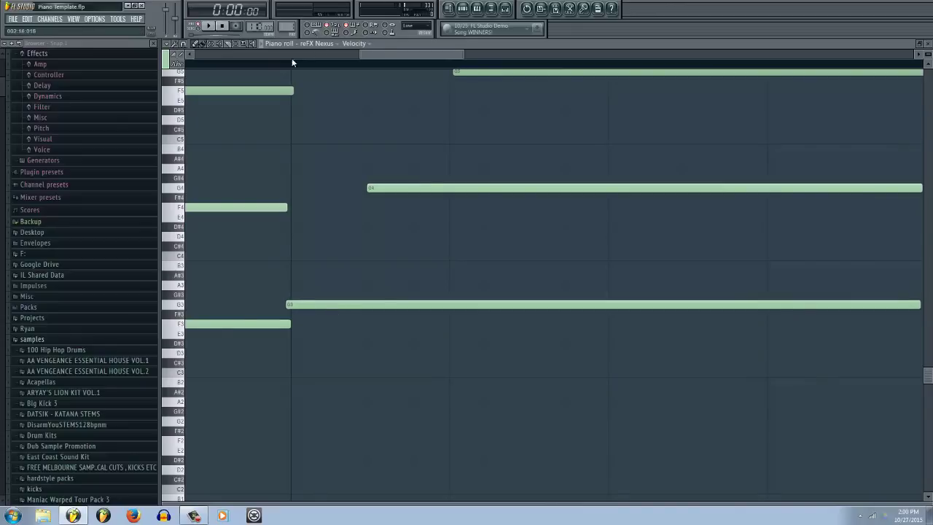
drag(378, 54, 446, 141)
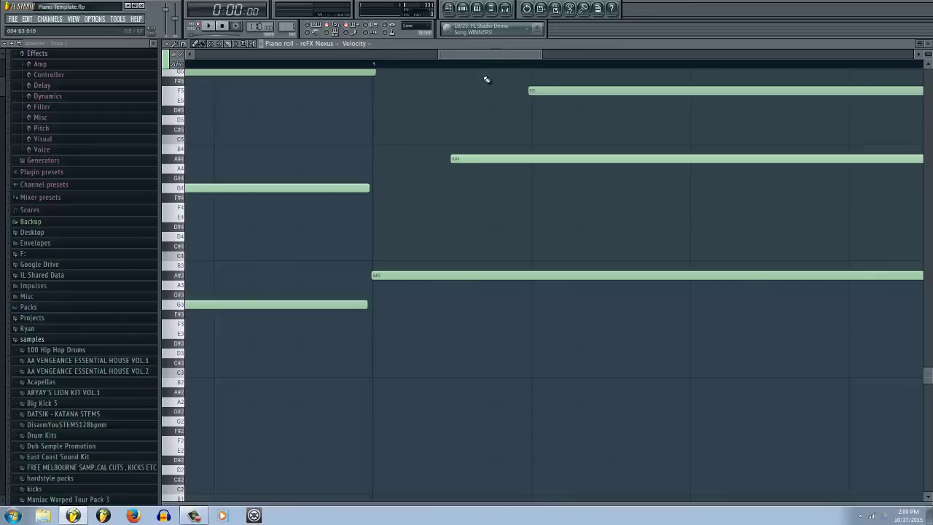
scroll(487, 80, down, 6)
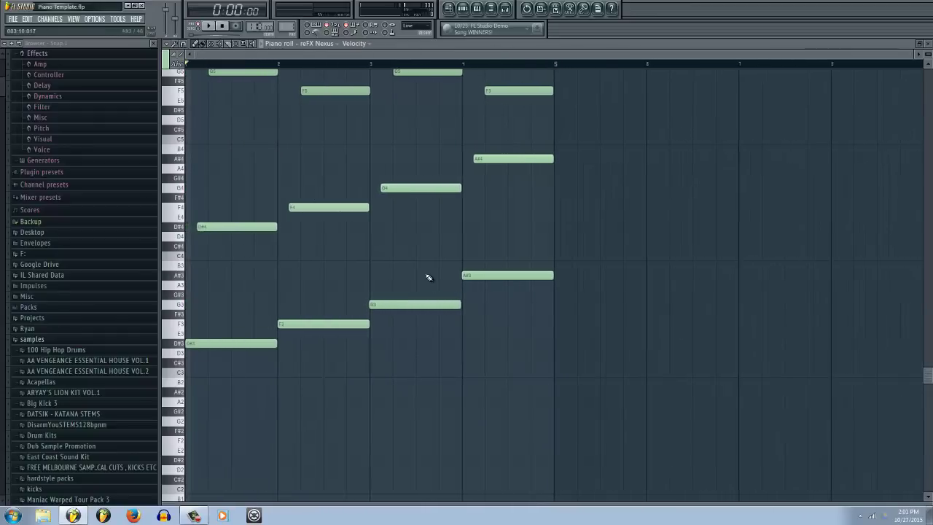
scroll(481, 260, up, 5)
scroll(493, 245, up, 6)
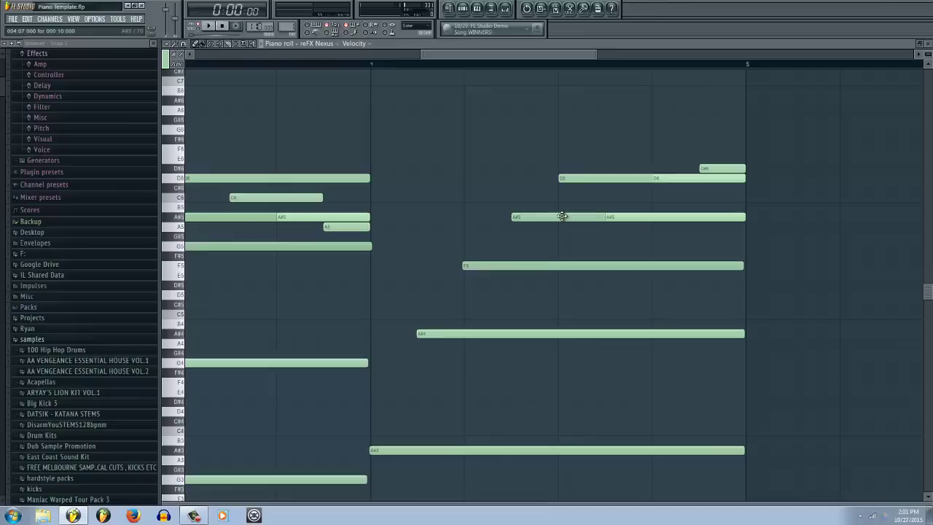
drag(581, 179, 583, 179)
key(space)
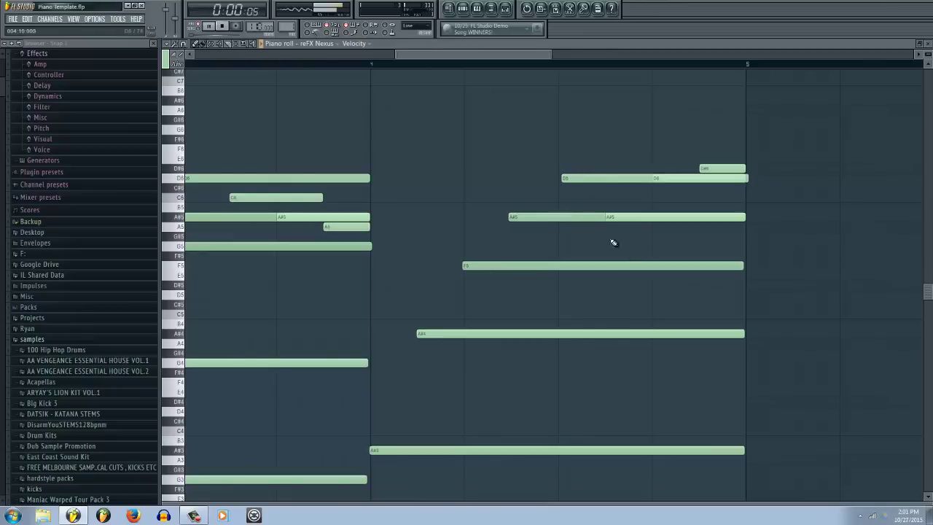
drag(621, 218, 622, 219)
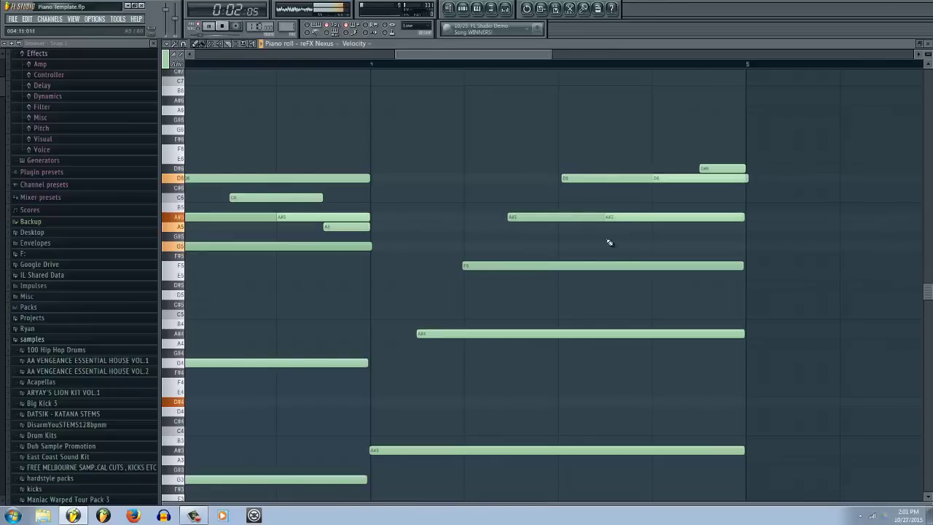
Select the last chord's A#4 bass note and play back from inside bar 4
click(429, 334)
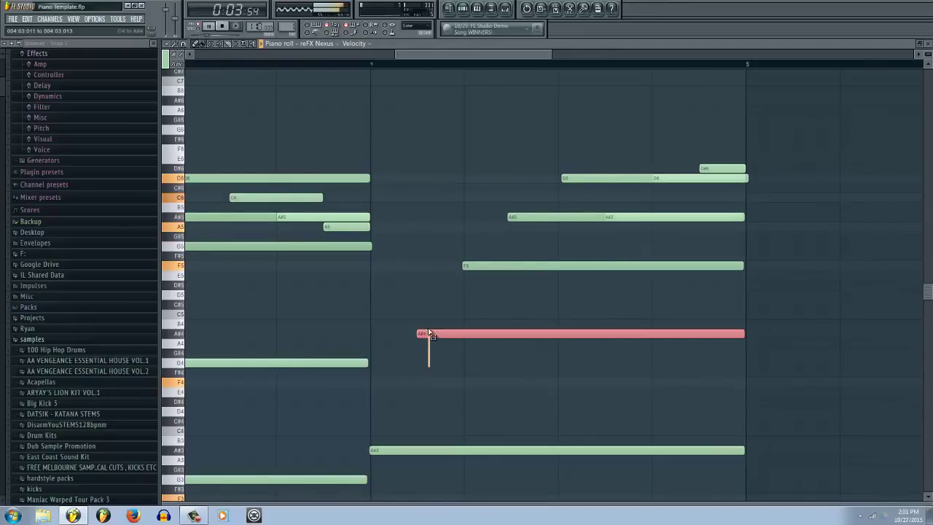
click(418, 62)
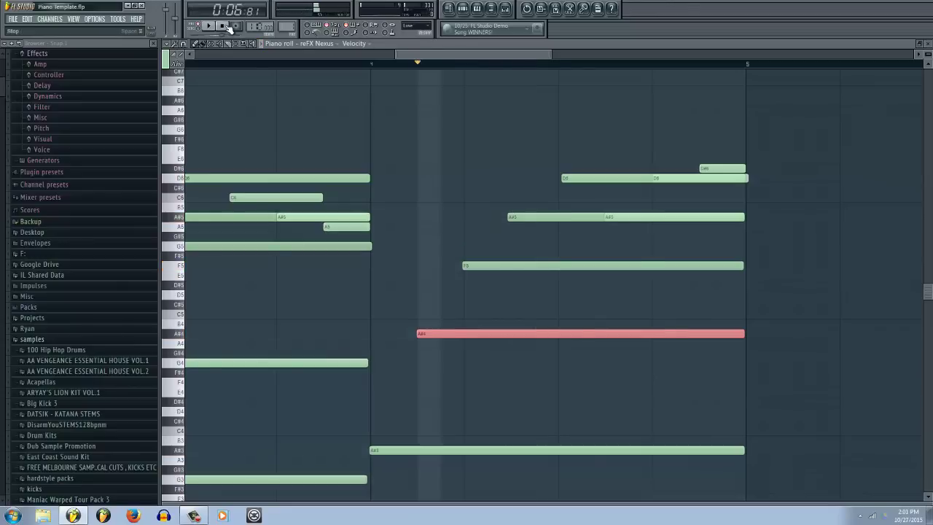
key(space)
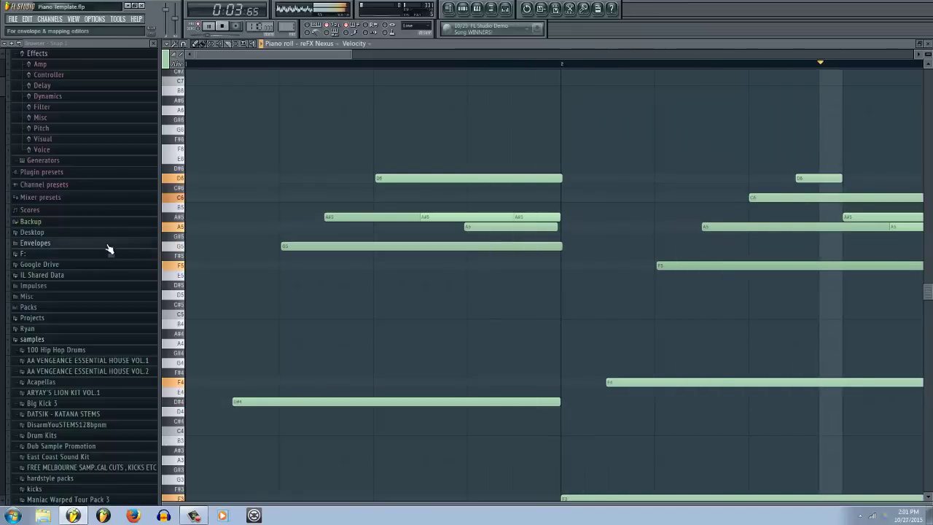
scroll(406, 266, down, 5)
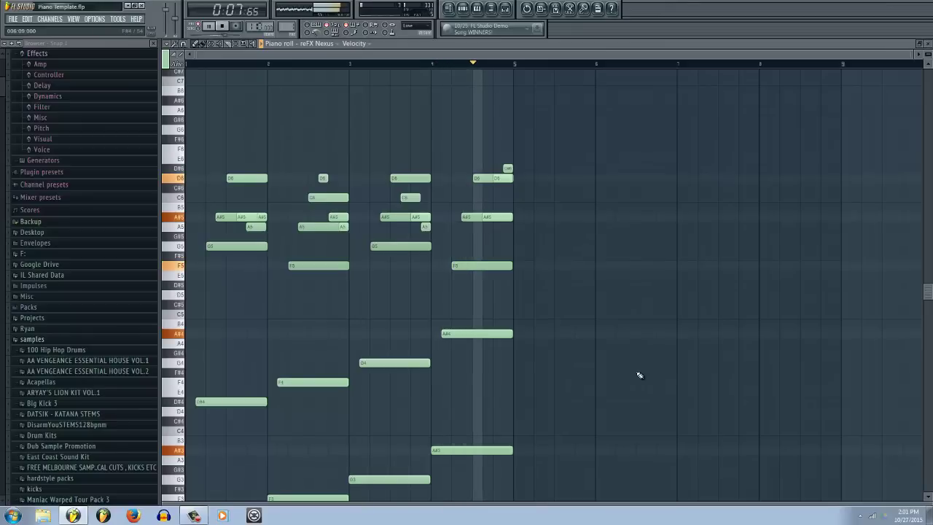
key(space)
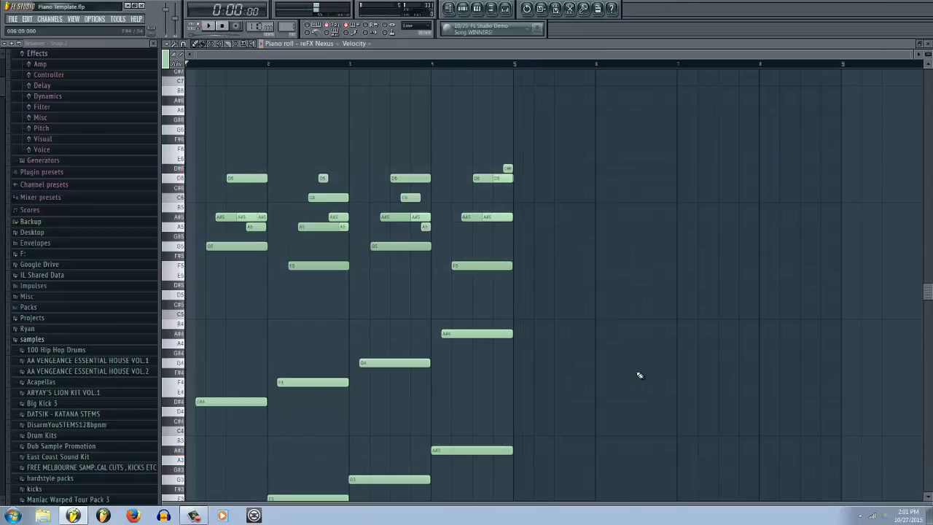
scroll(555, 204, up, 5)
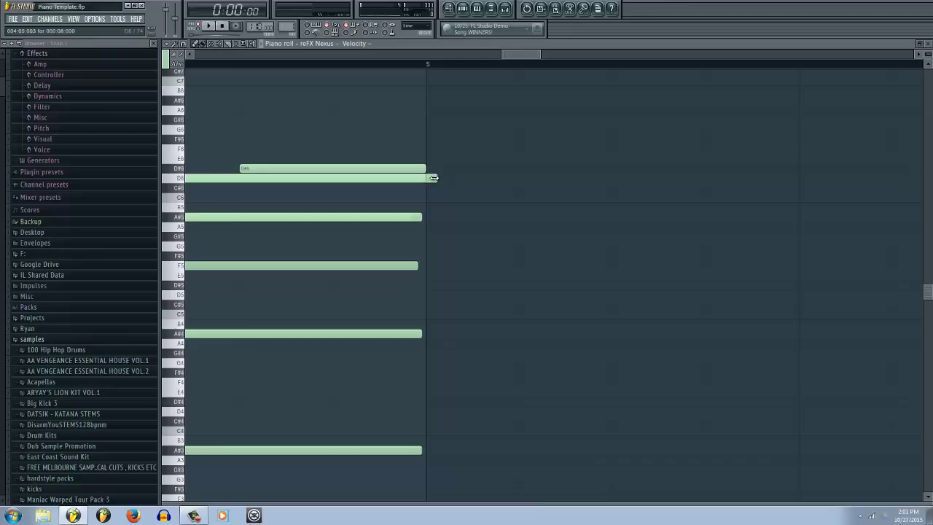
key(space)
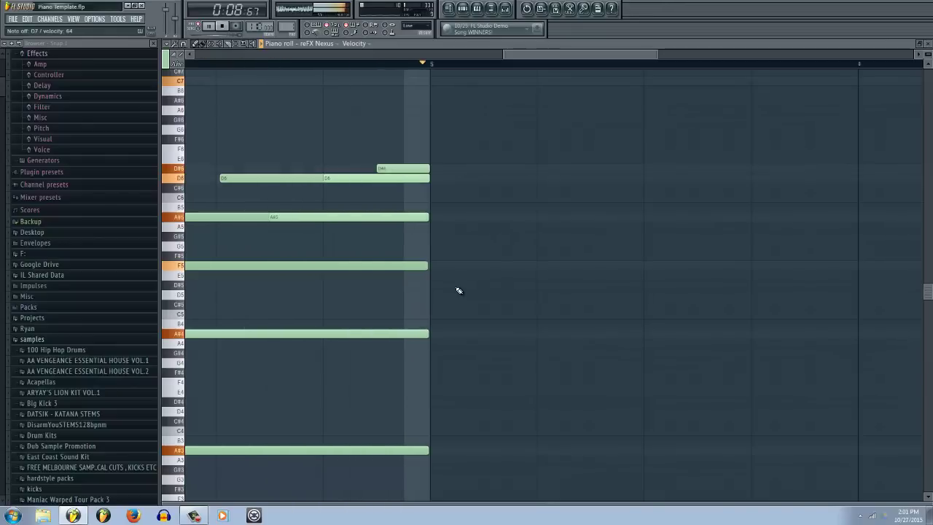
key(space)
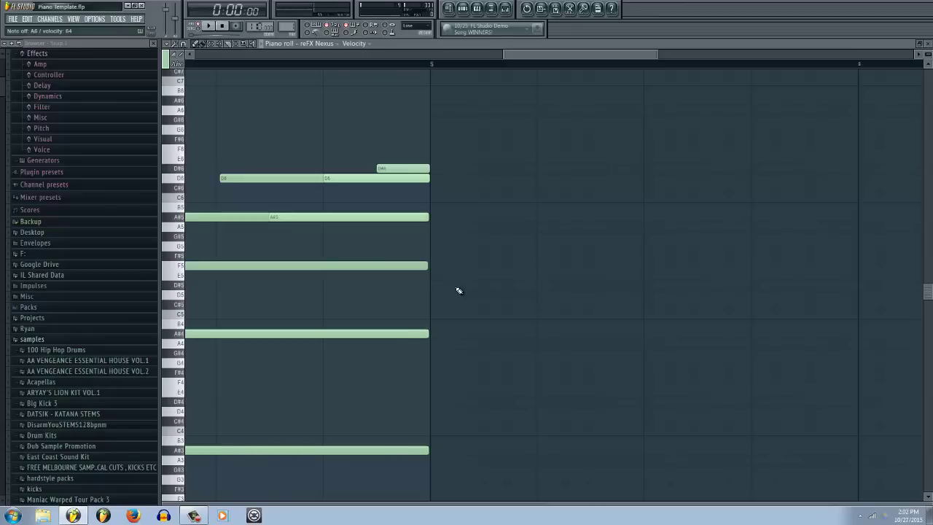
key(space)
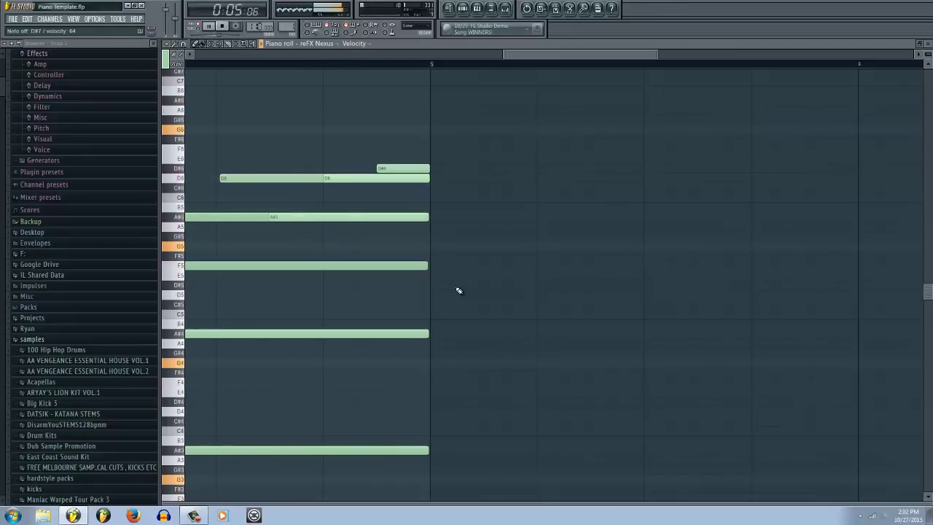
key(space)
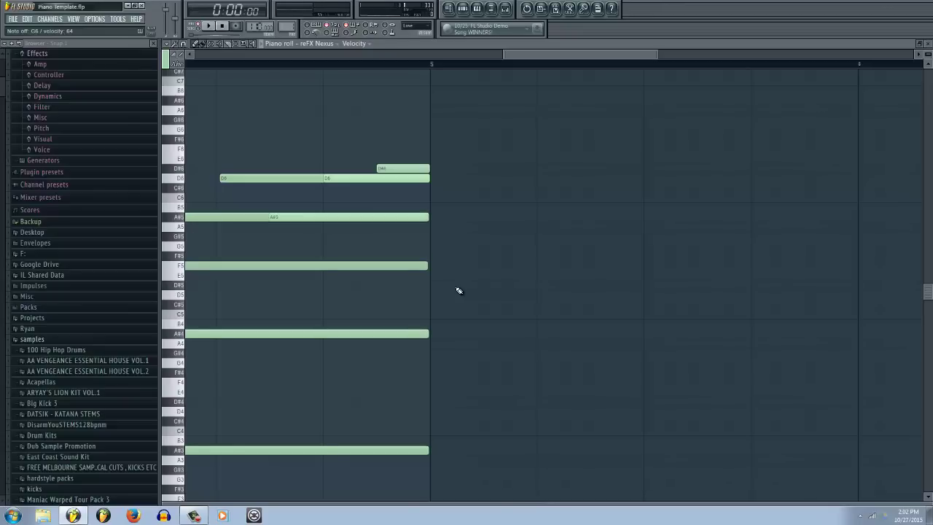
scroll(402, 493, down, 3)
right_click(404, 513)
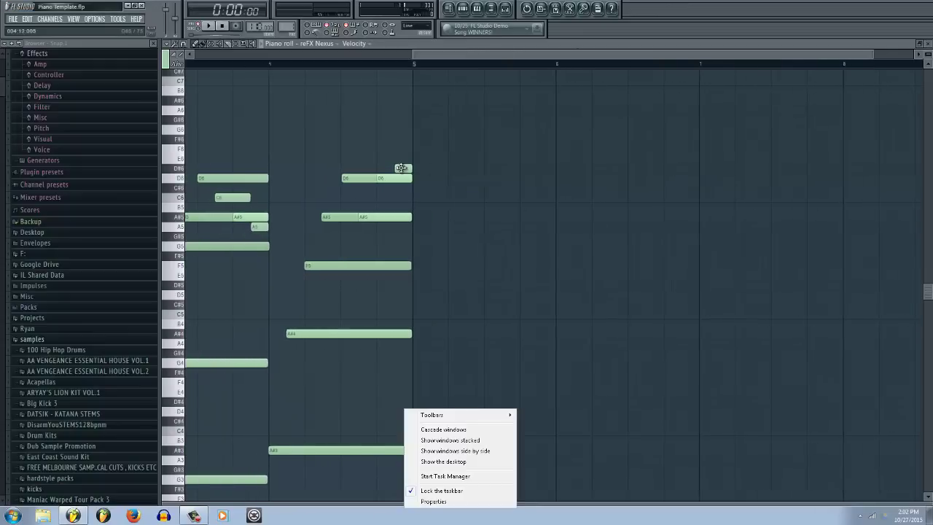
click(533, 187)
scroll(475, 54, left, 4)
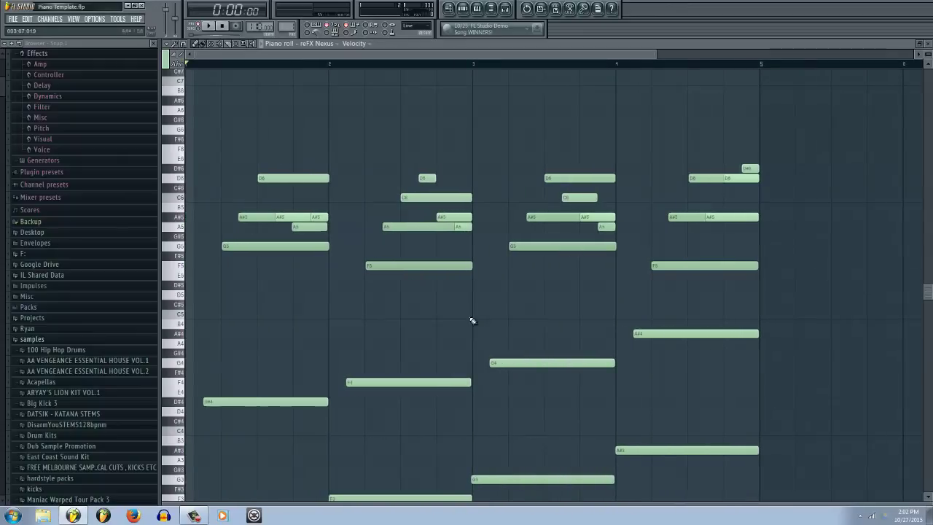
scroll(440, 321, down, 3)
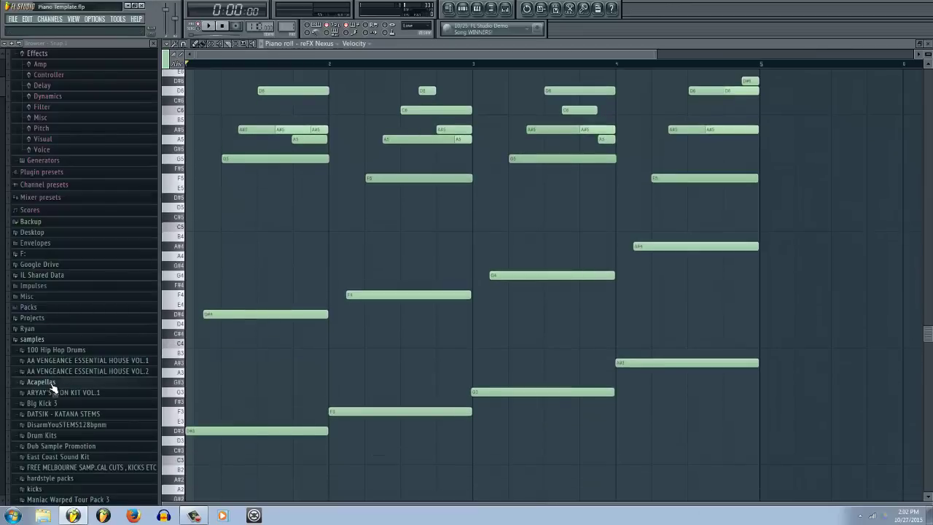